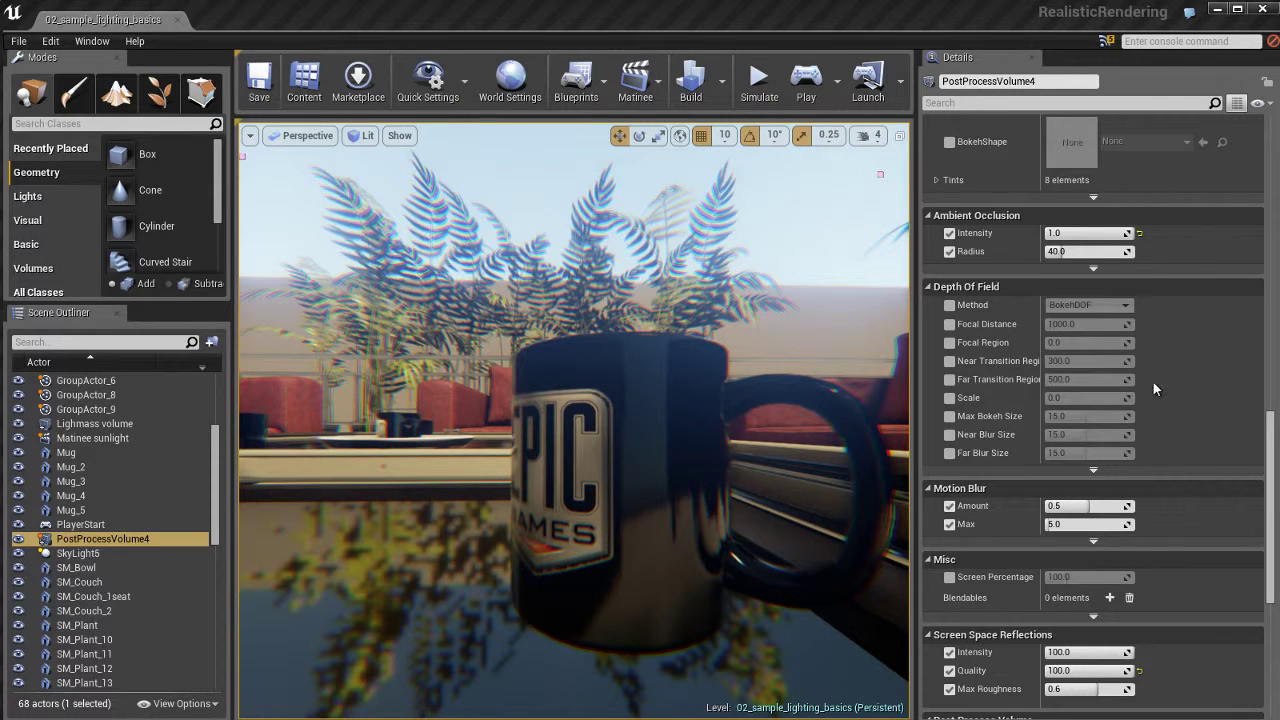
Override the post process volume's depth of field method and set it to Gaussian
left_click(950, 305)
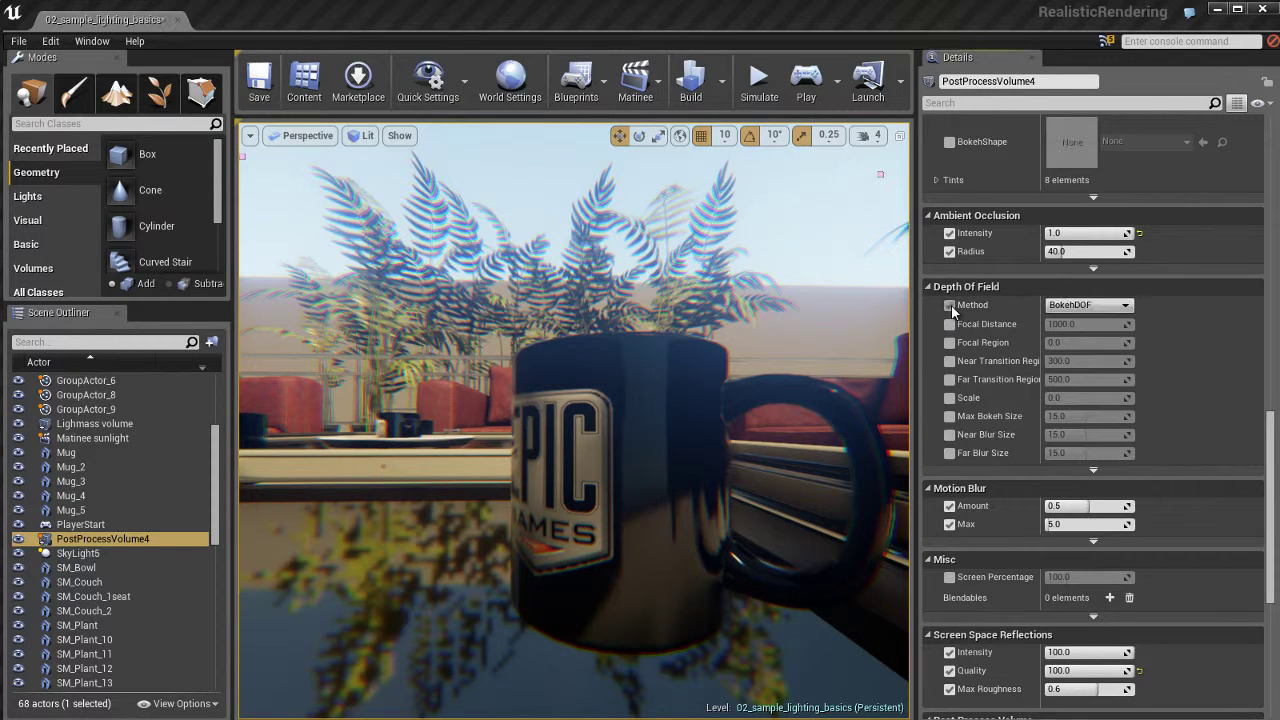
left_click(1062, 308)
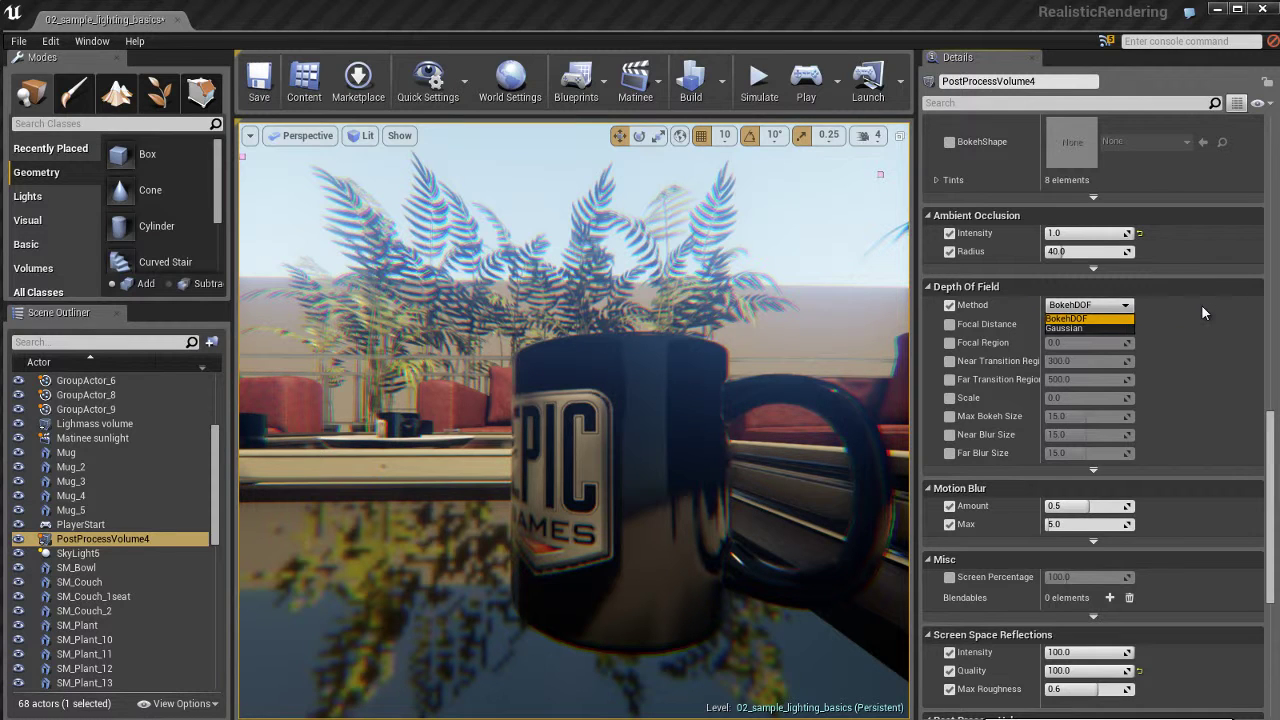
left_click(1066, 328)
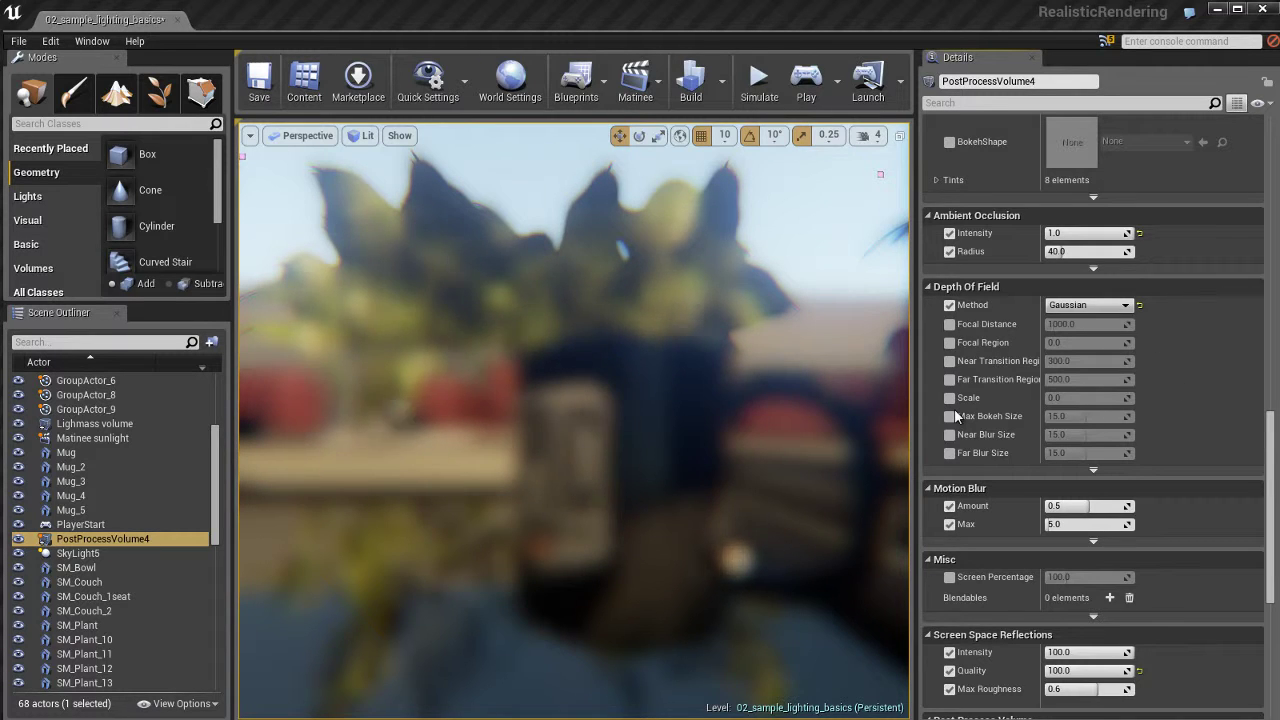
Enable the depth of field overrides for Focal Distance, Focal Region and Far Blur Size
left_click(950, 324)
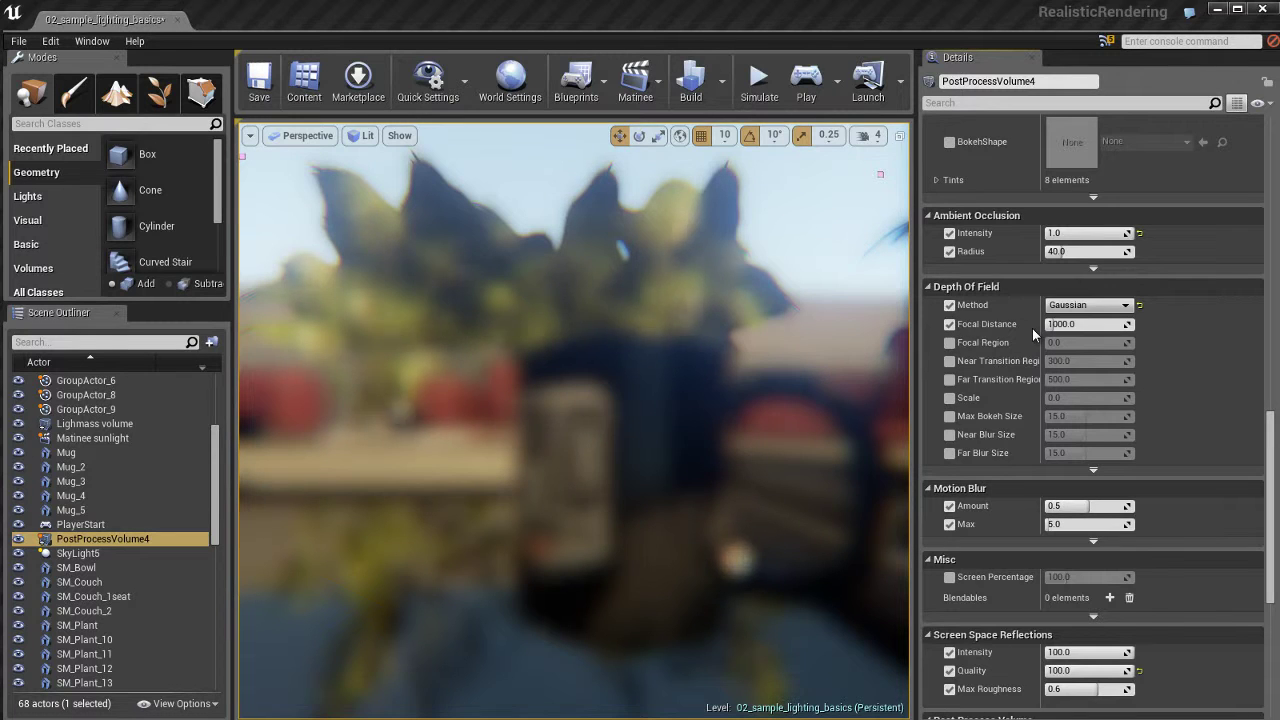
left_click(950, 343)
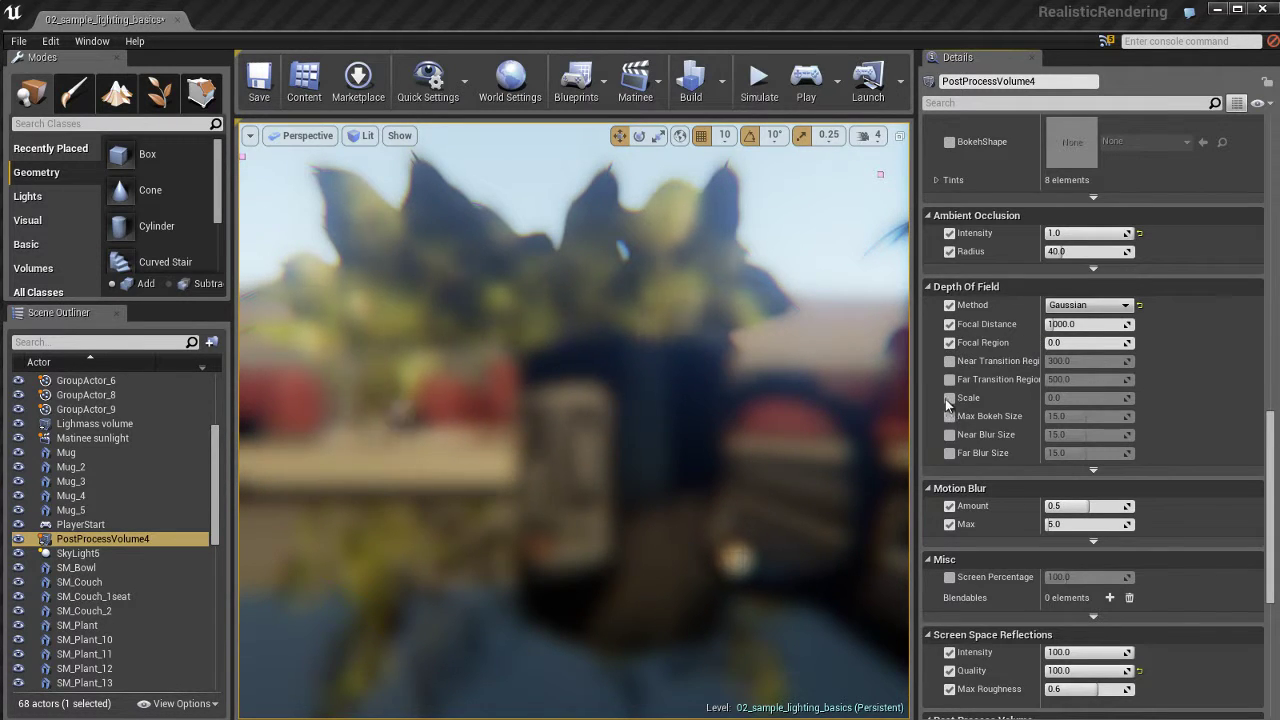
left_click(949, 454)
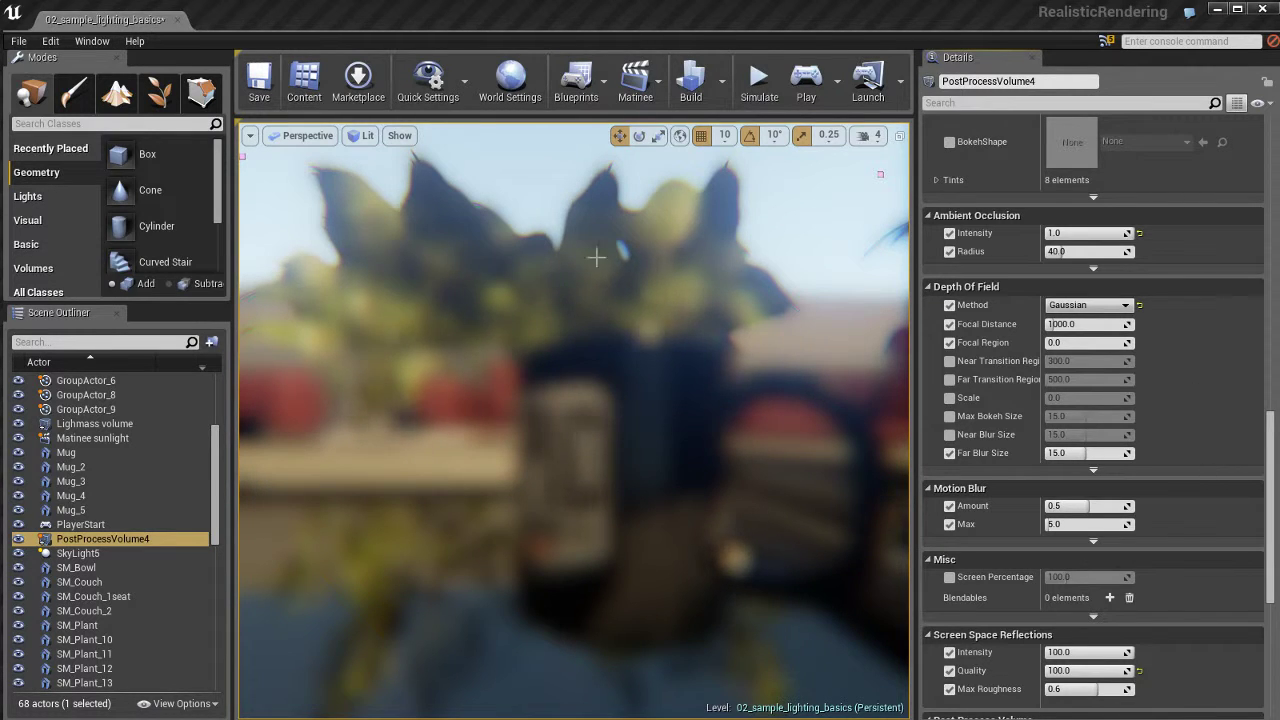
Set the depth of field Far Blur Size to 0 and the Focal Region to 10
left_click(1075, 453)
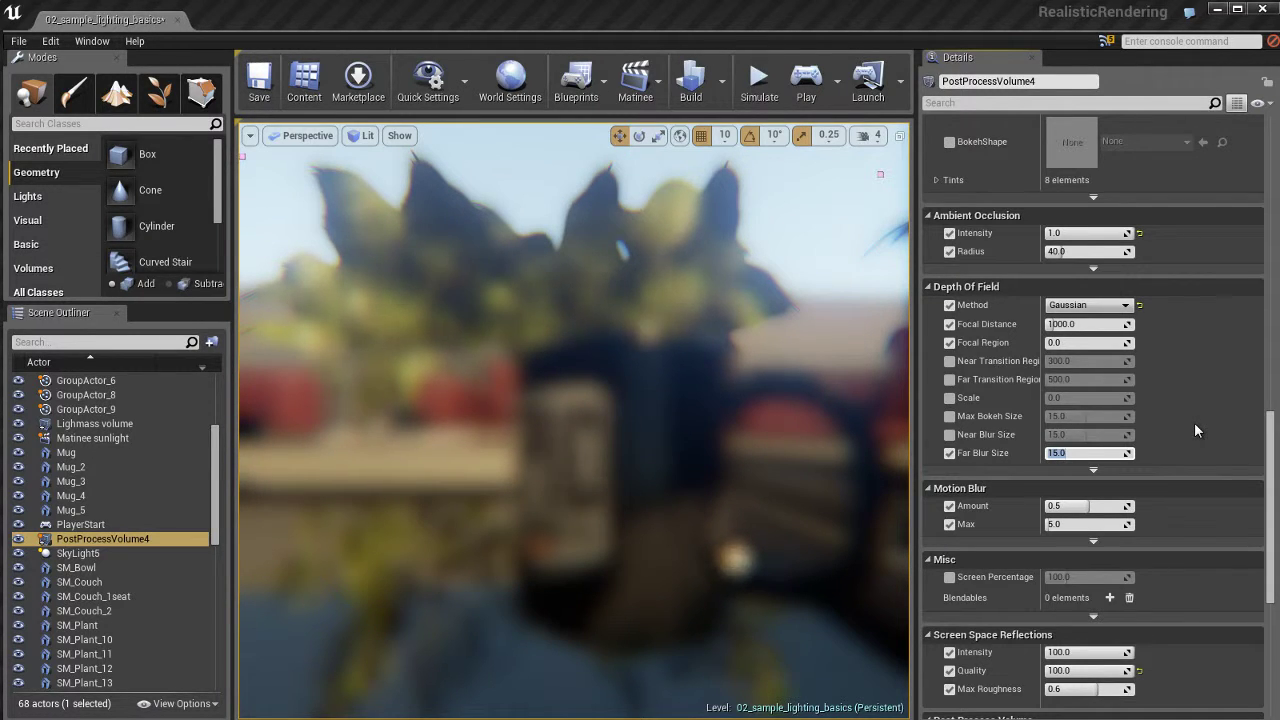
type("0")
key("Return")
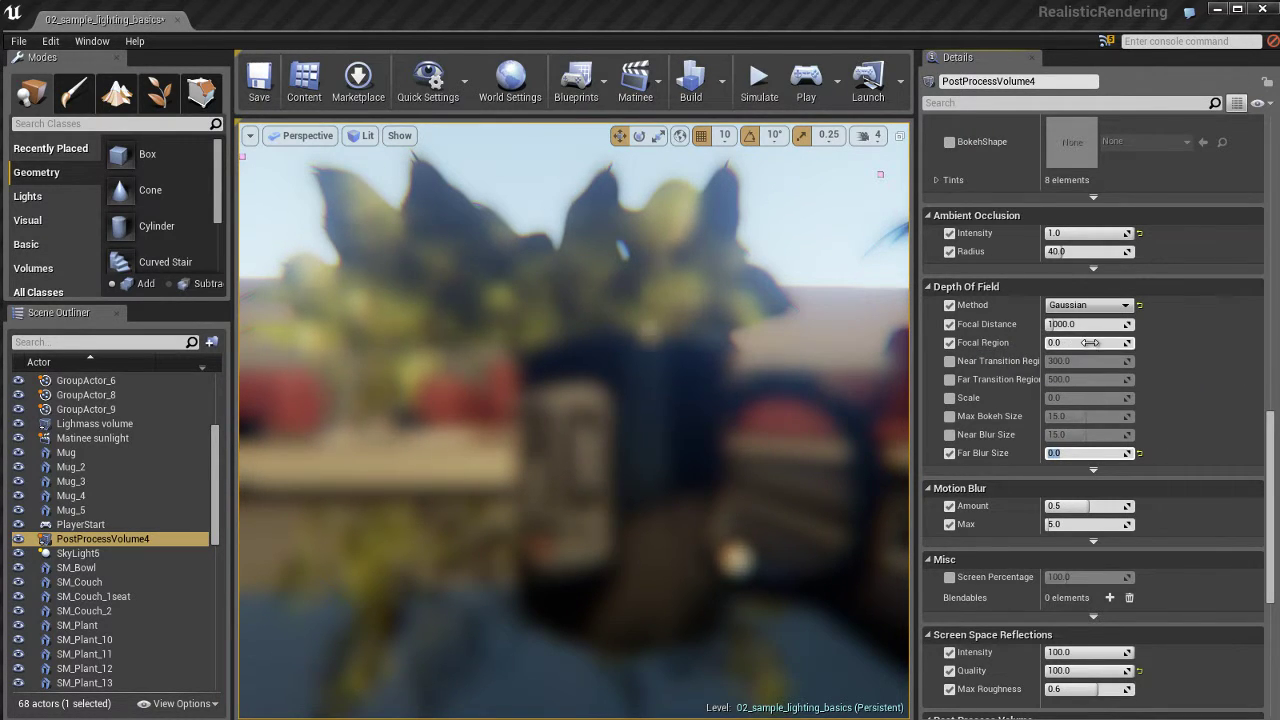
left_click(1100, 343)
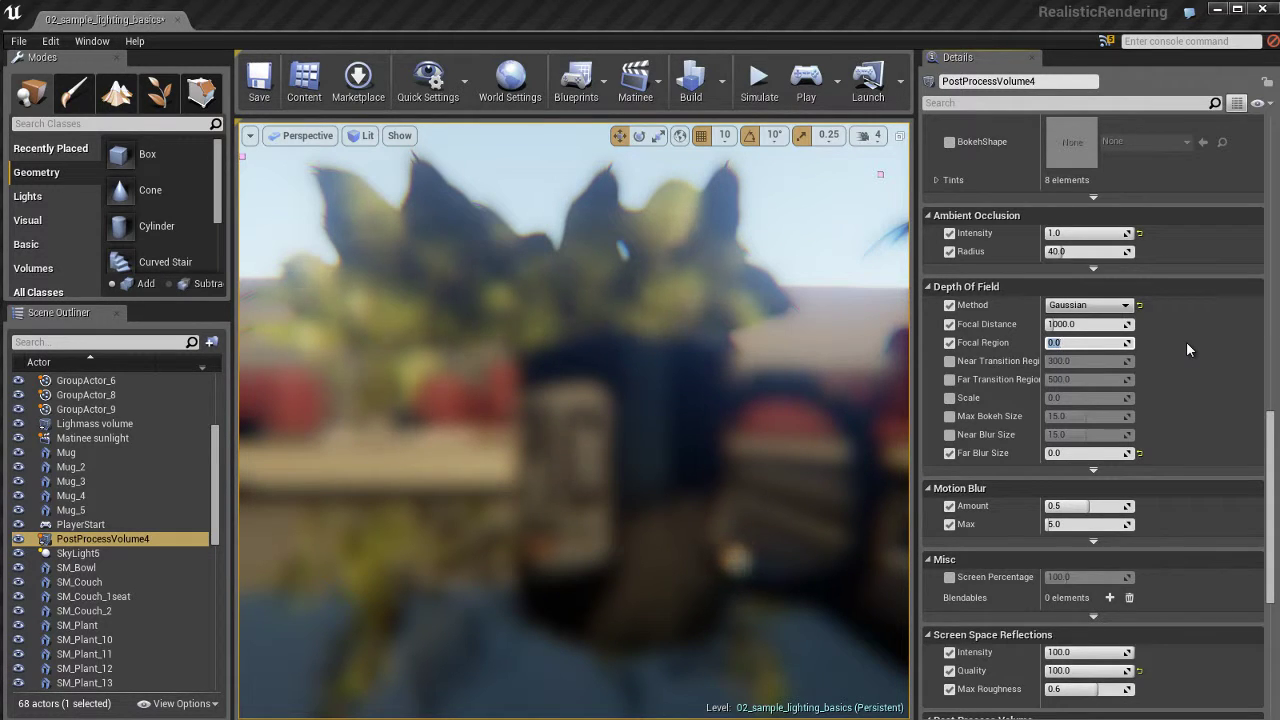
type("10")
key("Return")
Try Focal Distance values of 0, 10, 20, 50, 100 and 500 to shift the focus from the mug into the background
left_click(1099, 323)
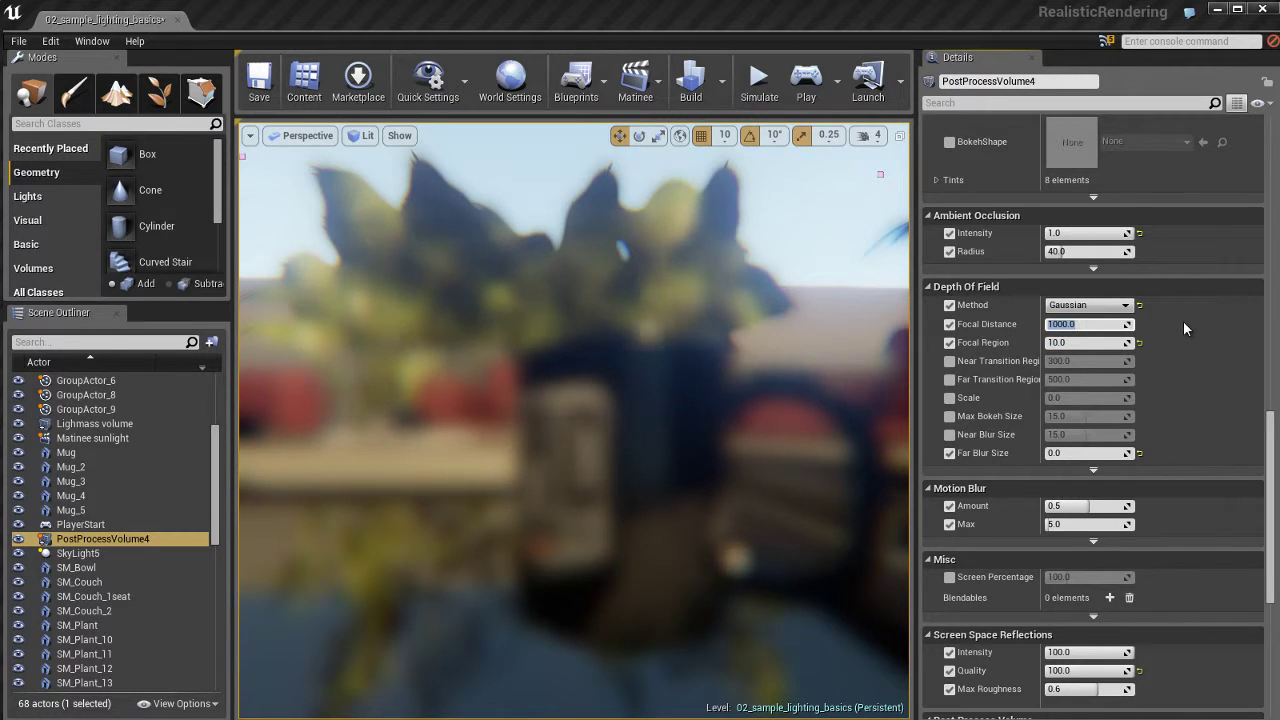
type("0")
key("Return")
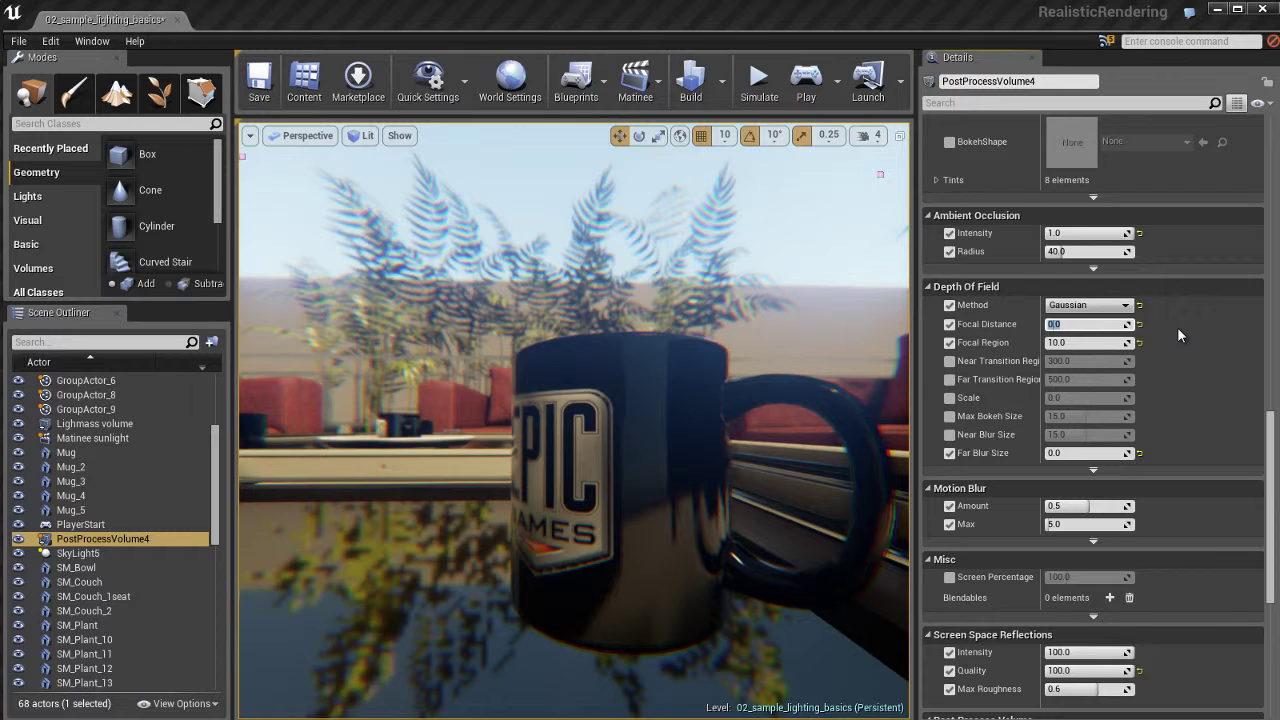
type("10")
key("Return")
type("20")
key("Return")
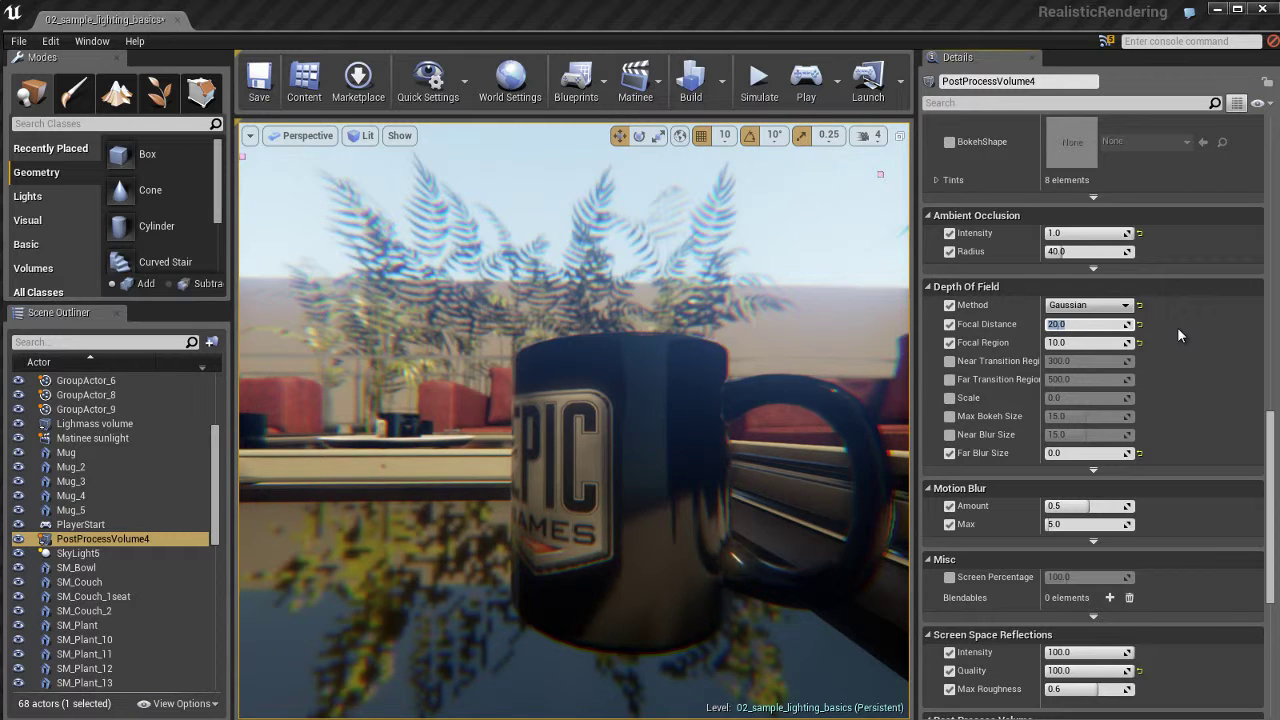
type("50")
key("Return")
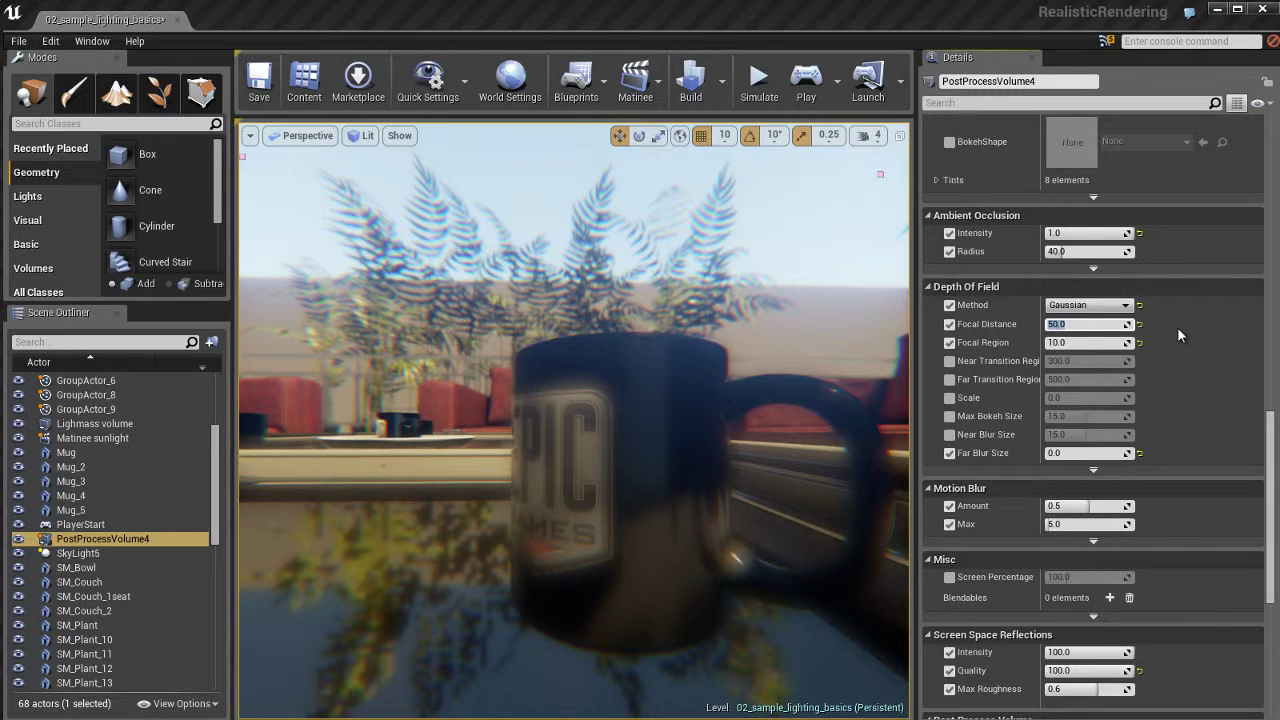
type("100")
key("Return")
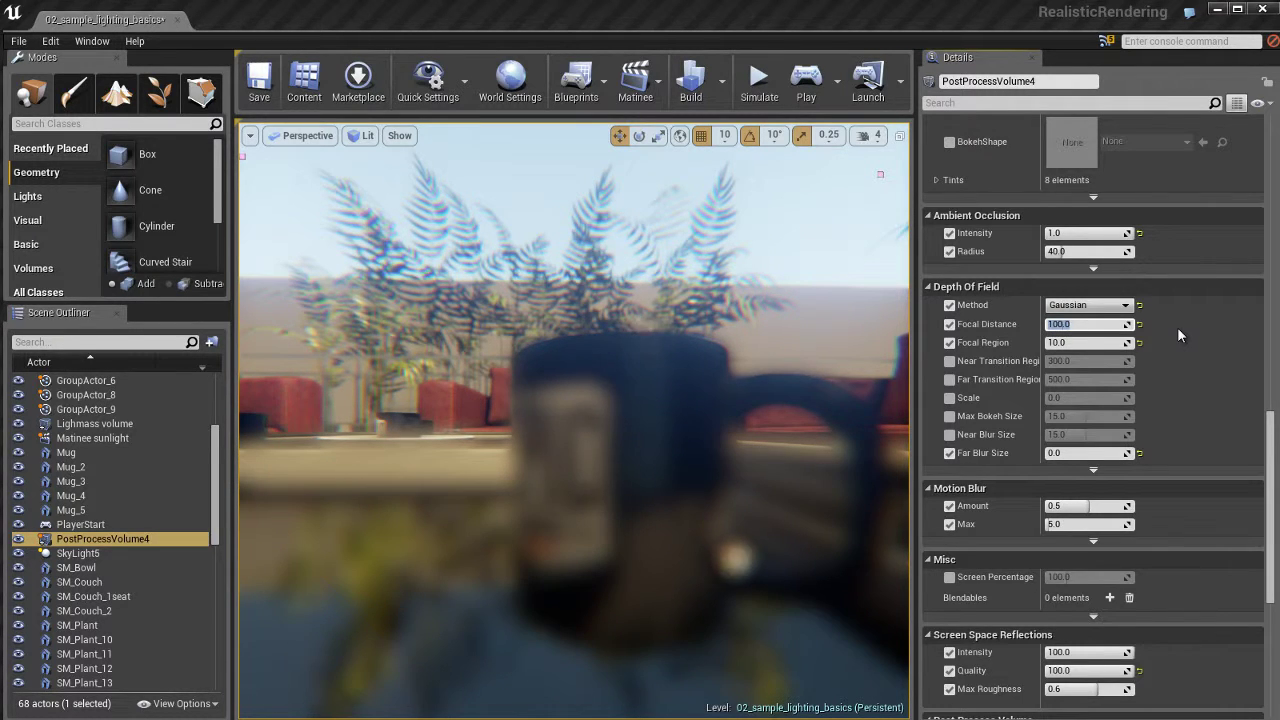
type("500")
key("Return")
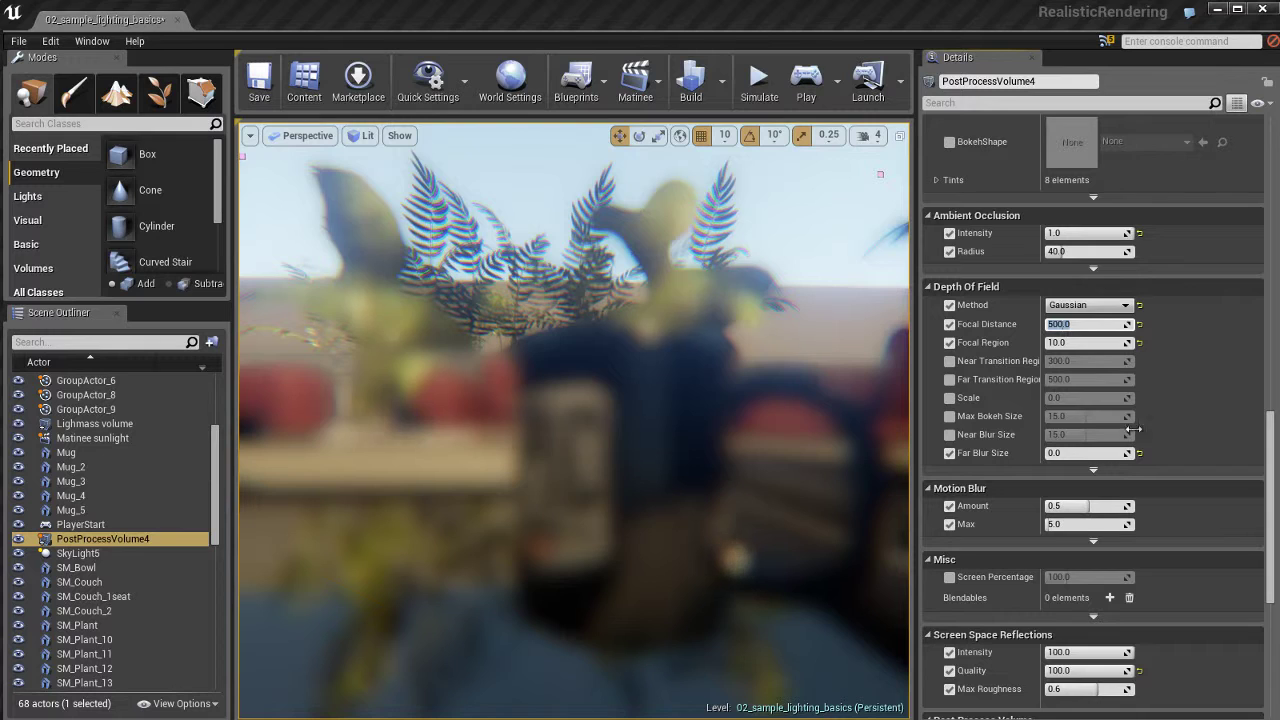
Try Far Blur Size values of 1 and 10, and return it to 1
left_click(1093, 455)
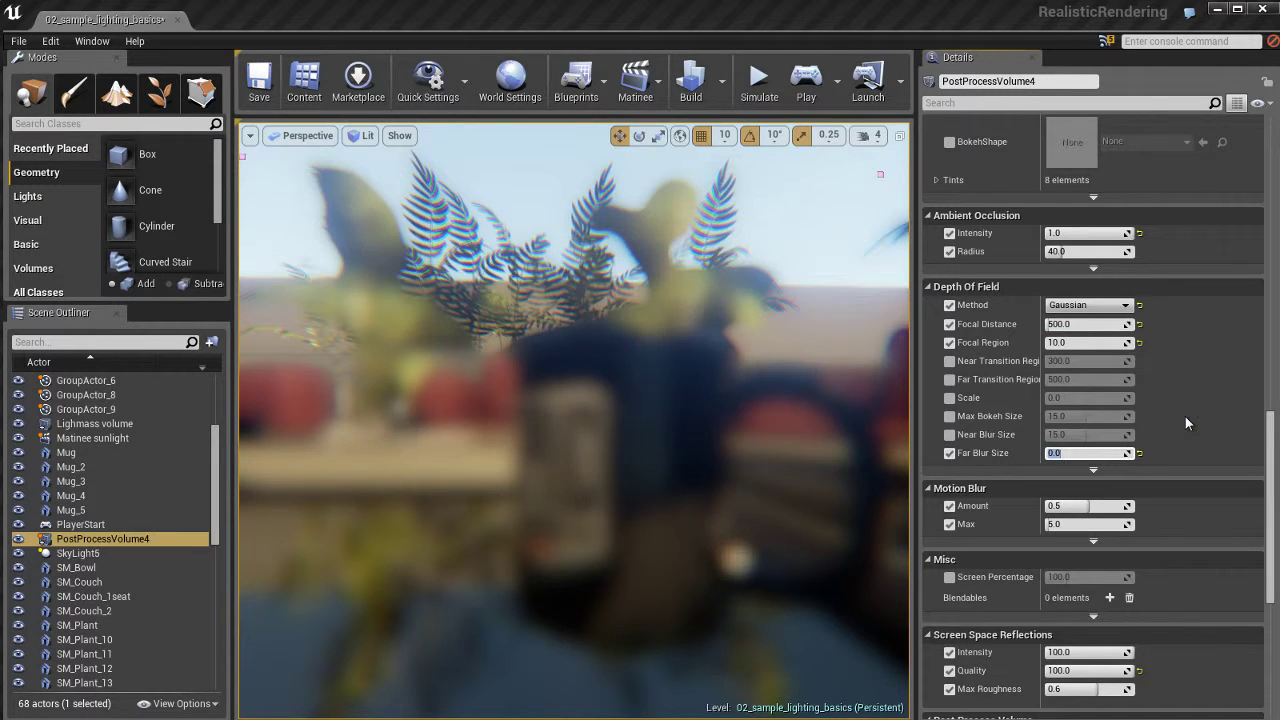
type("1.0")
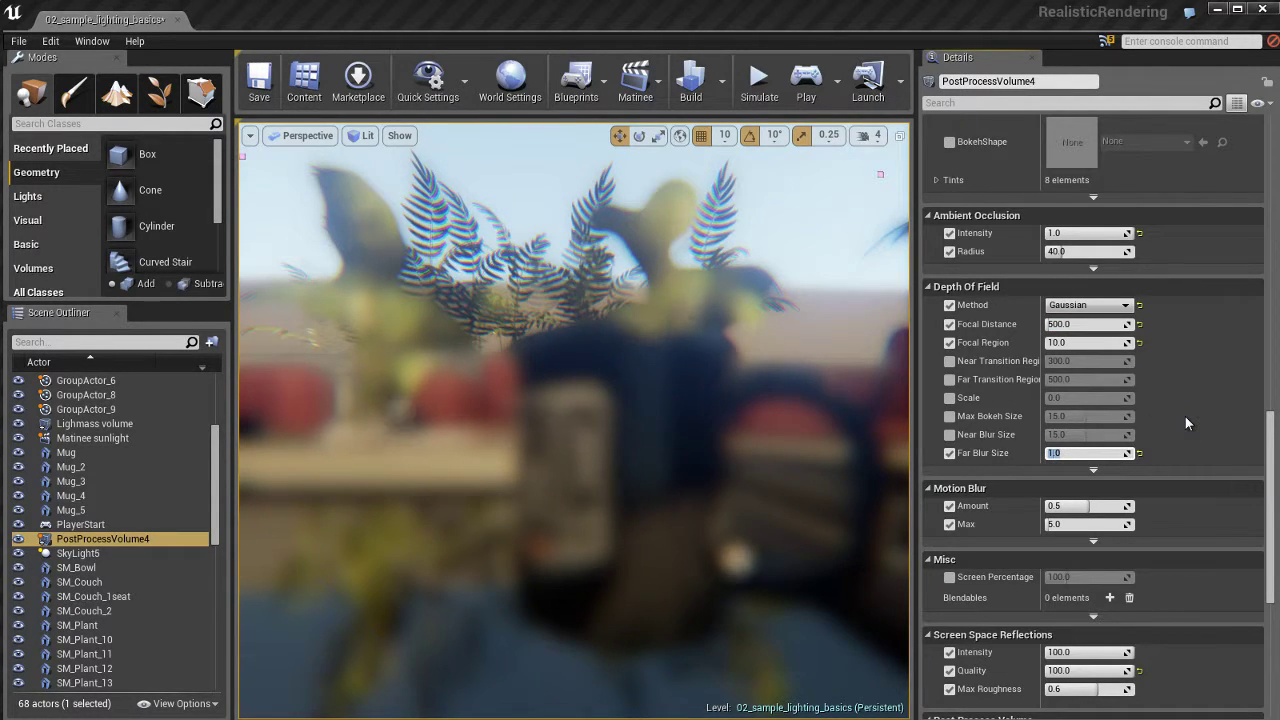
key("Return")
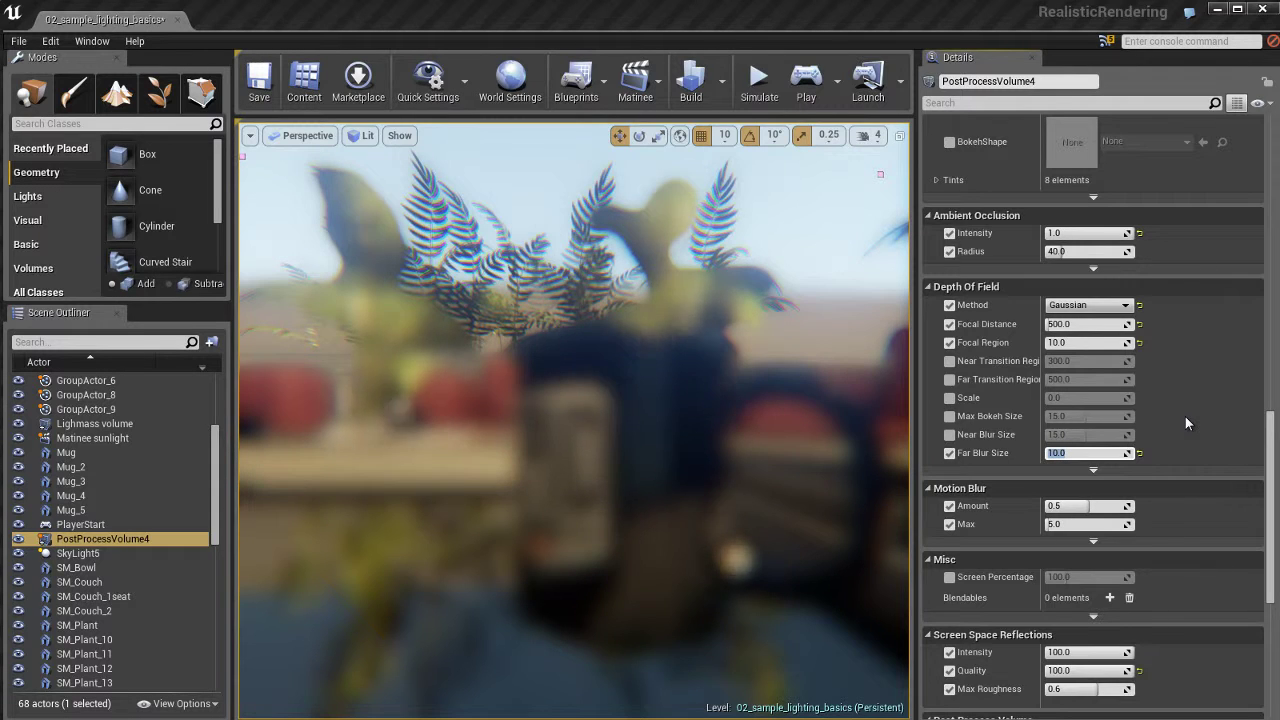
type("1.0")
key("Return")
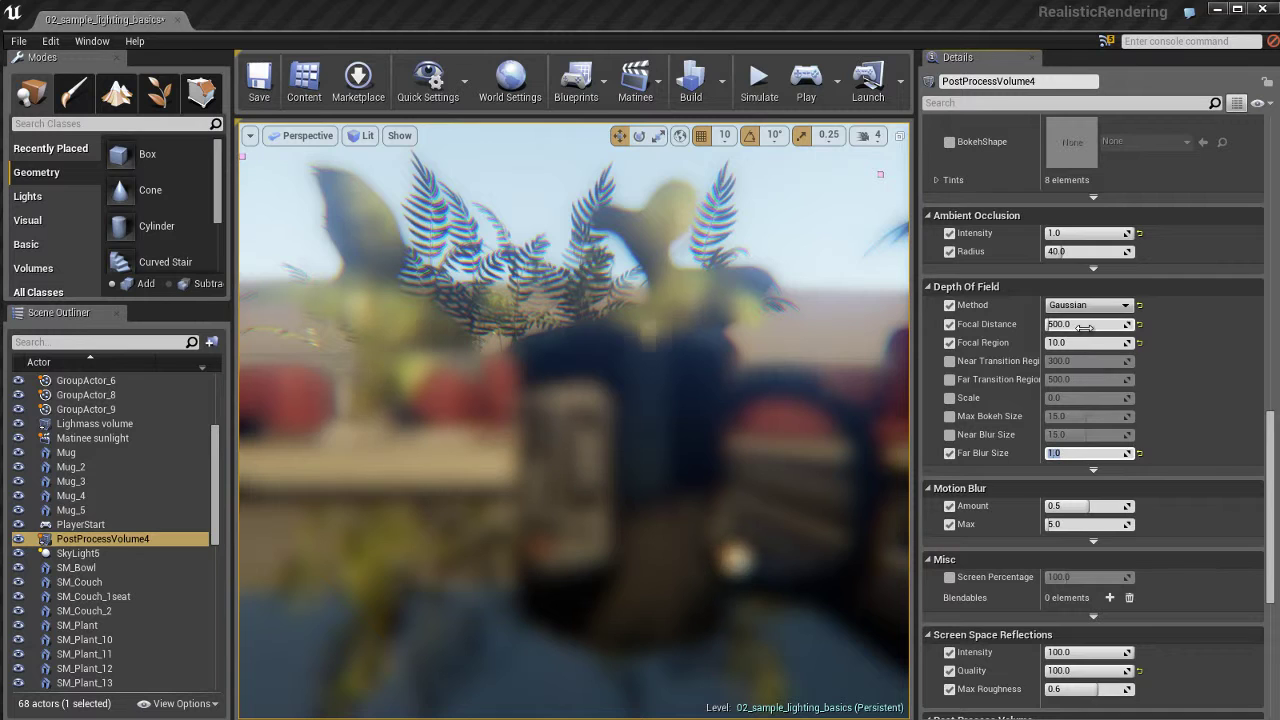
Bring the focus back to the mug by setting the Focal Distance to 20 and then reducing it to 10
left_click(1084, 325)
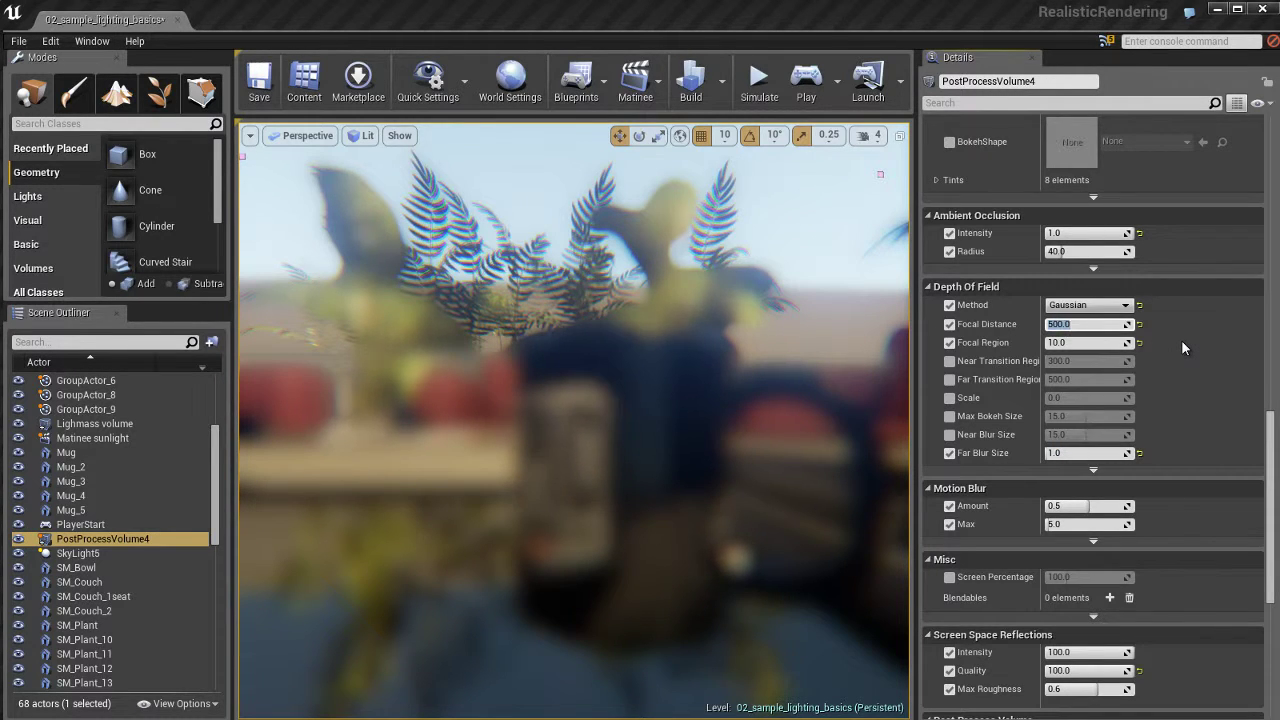
type("20")
key("Return")
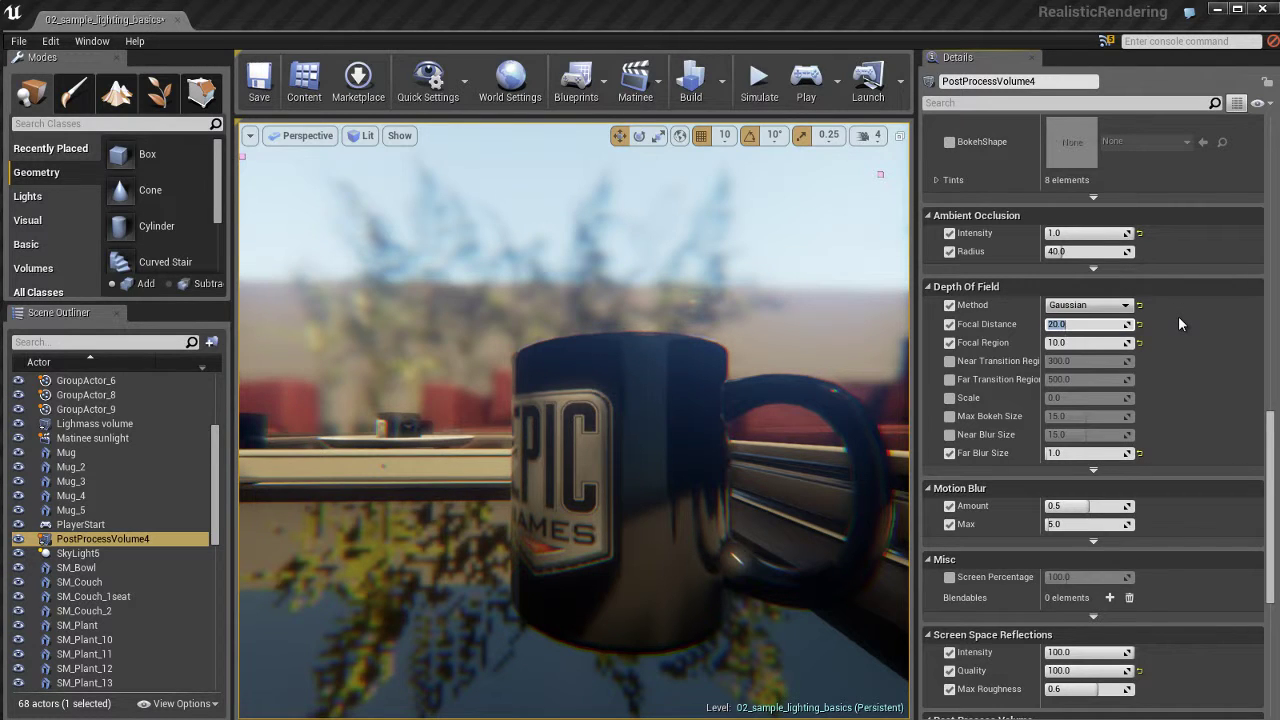
type("10")
key("Return")
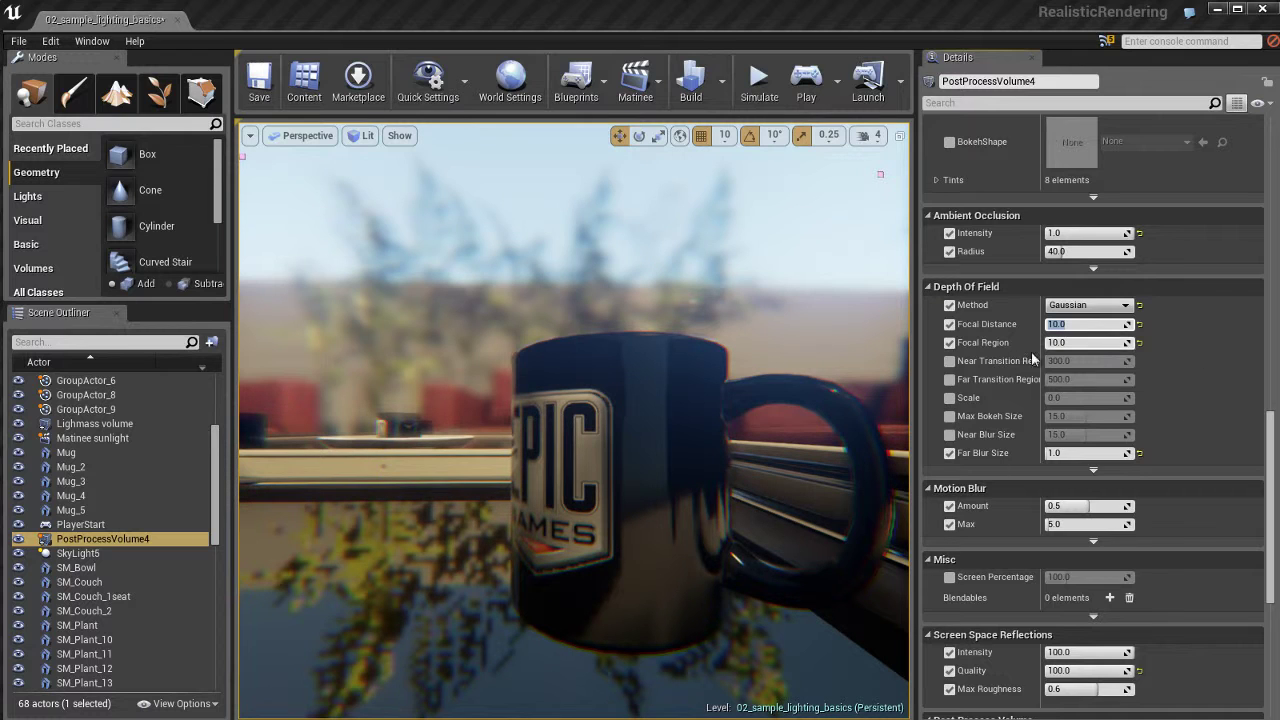
Try a Focal Region of 1, and restore it to 10
left_click(1104, 343)
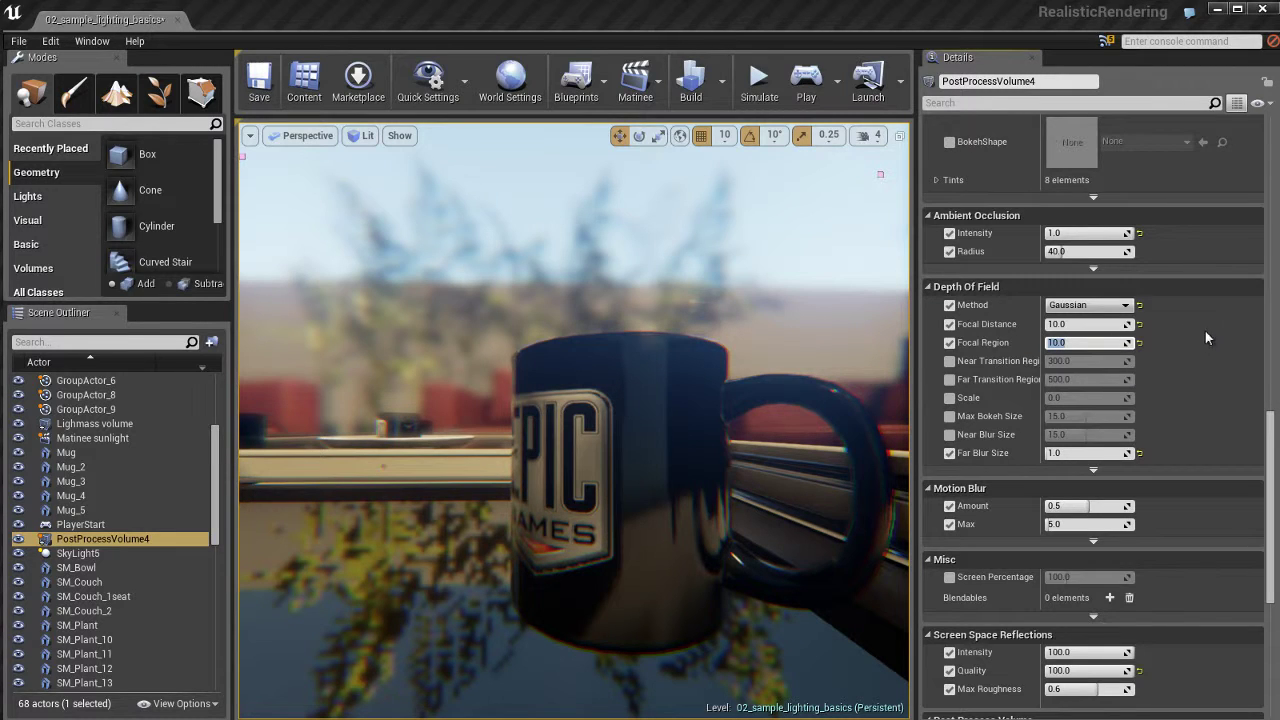
type("1.0")
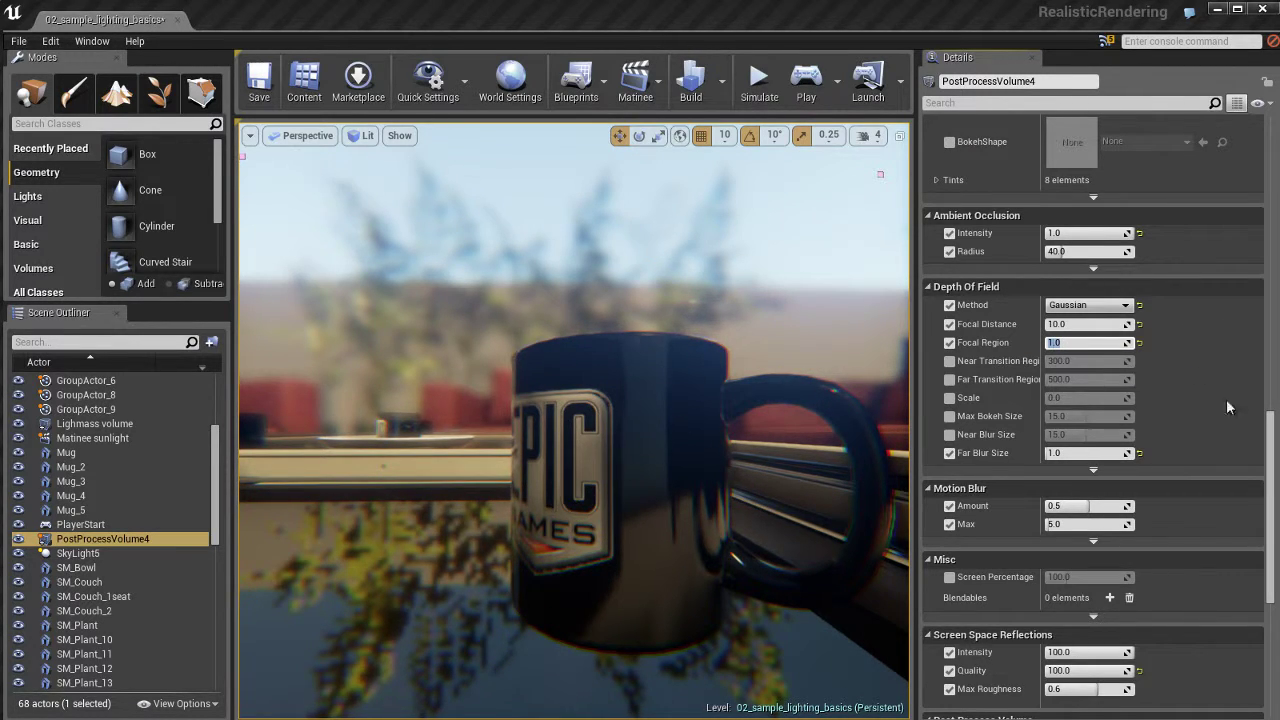
type("10")
key("Return")
Compare the background blur with Far Blur Size values of 0, 0.5 and 15
key("Tab")
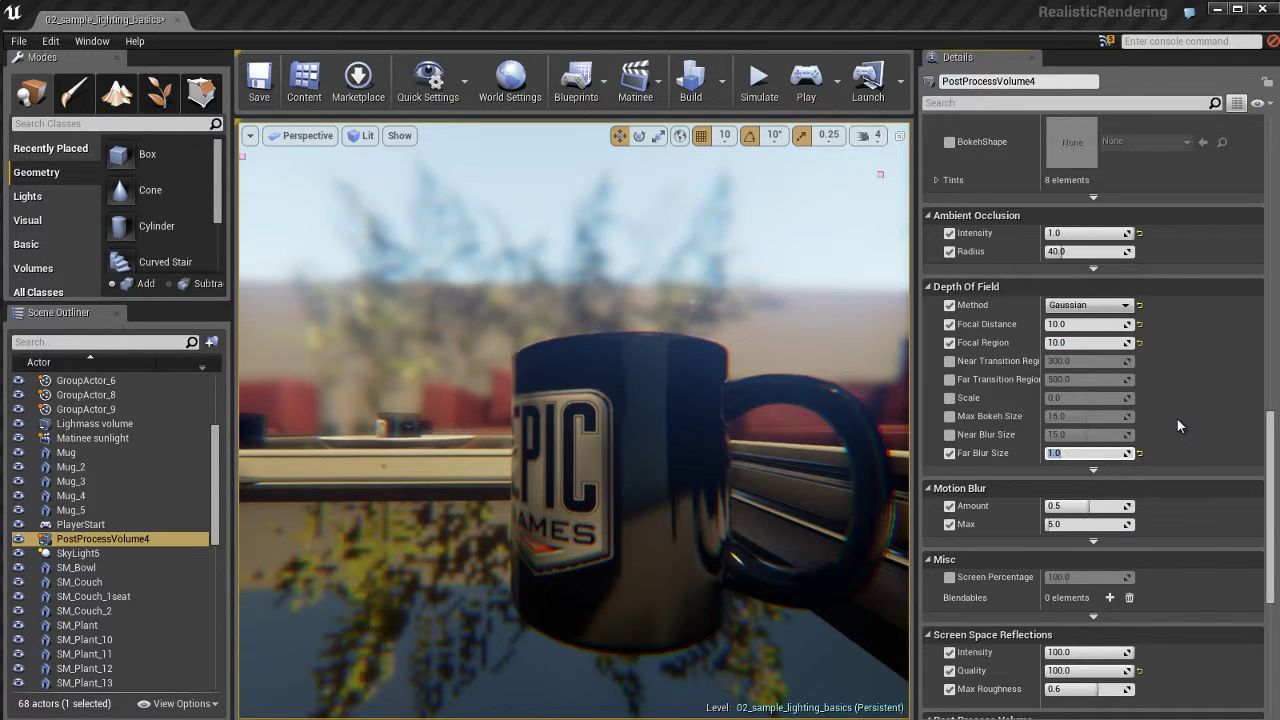
type("0")
key("Return")
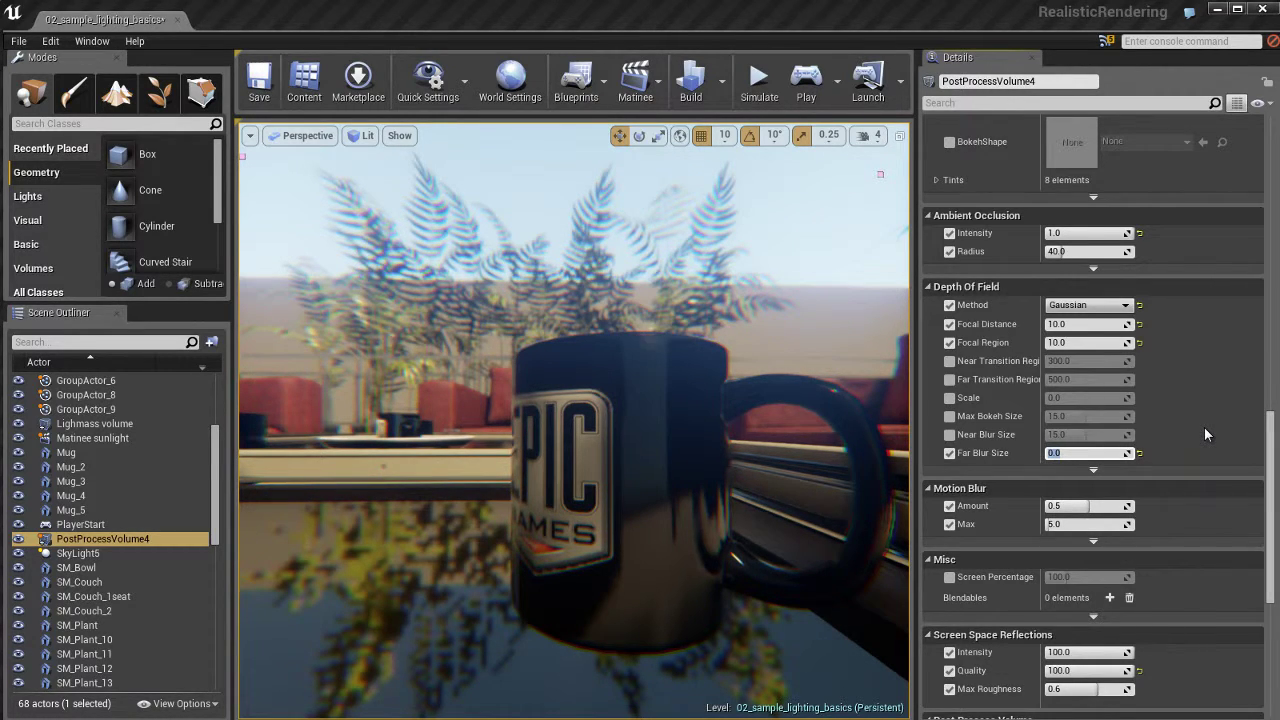
type("0.5")
key("Return")
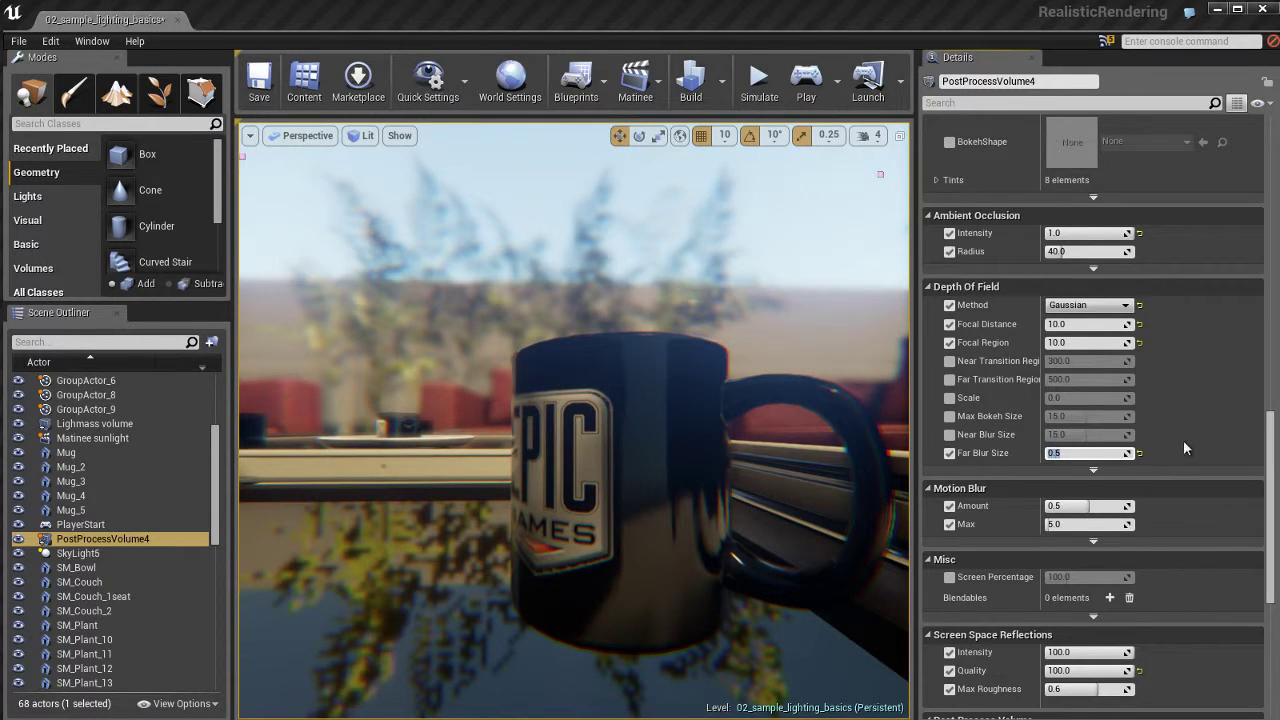
type("15")
key("Return")
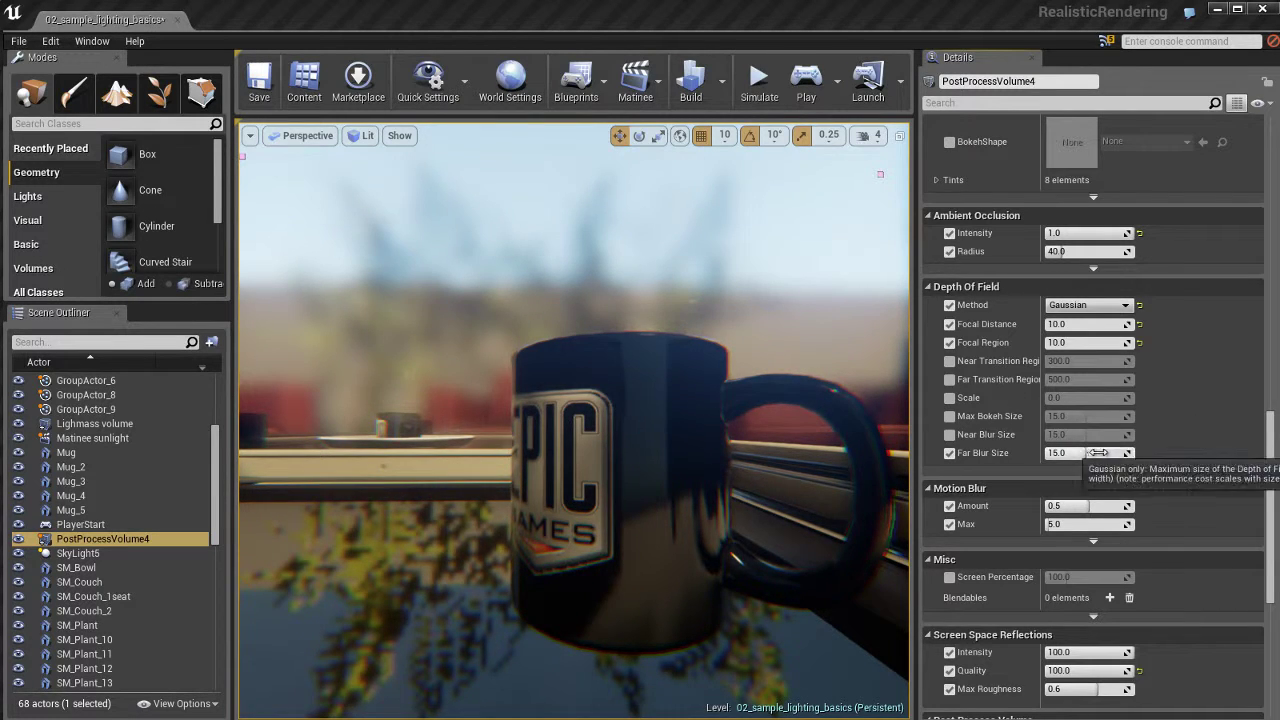
Soften the background blur by lowering the Far Blur Size to 0.5 and then to 0.25
left_click(1082, 454)
type("0.5")
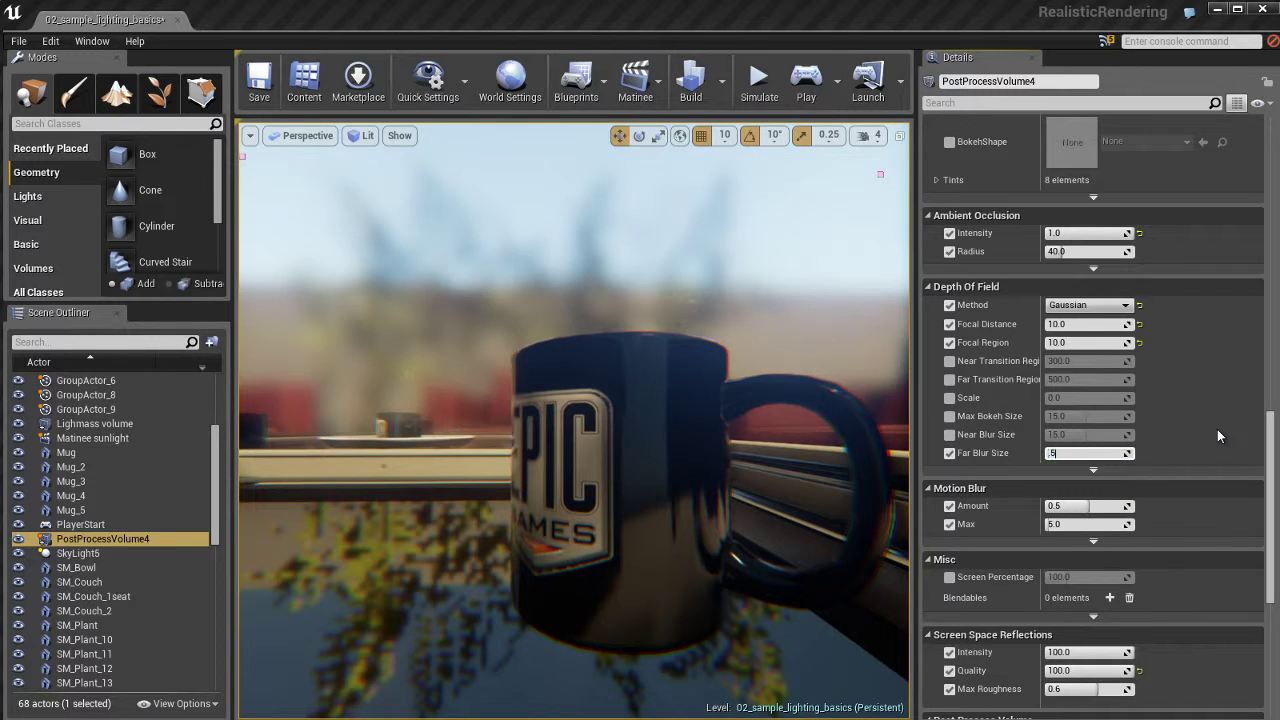
key("Return")
type("0.25")
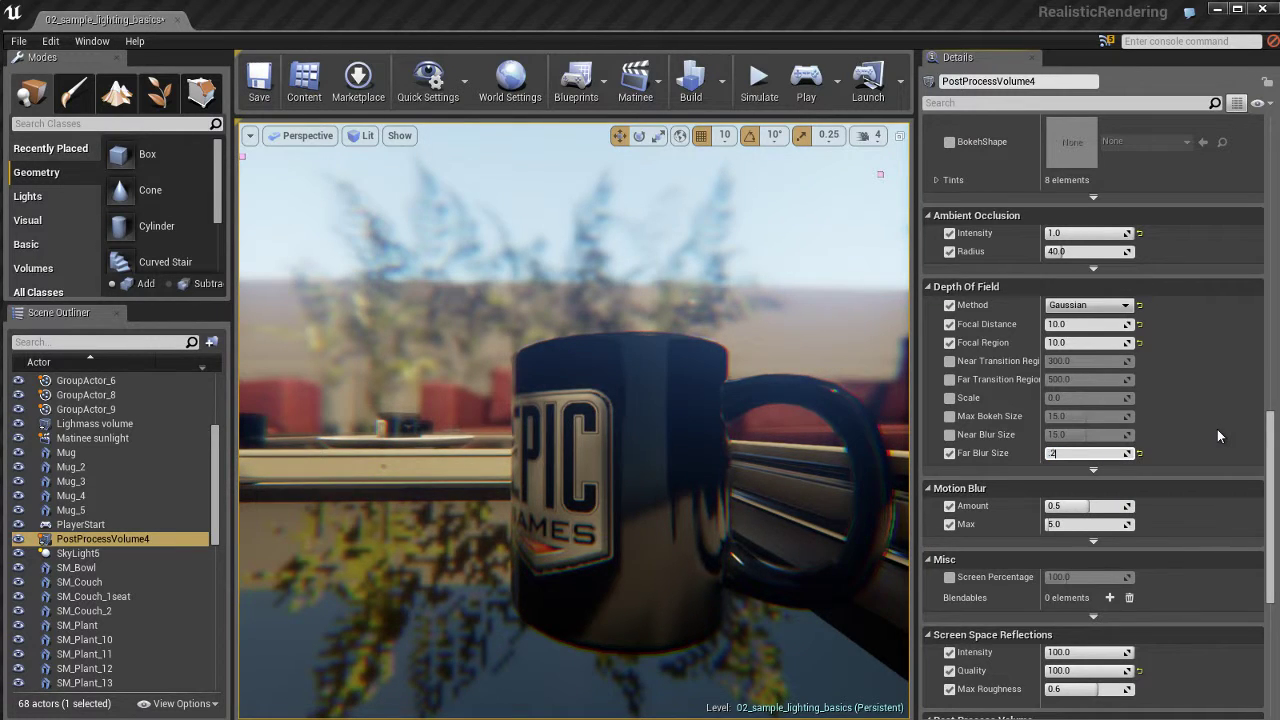
key("Return")
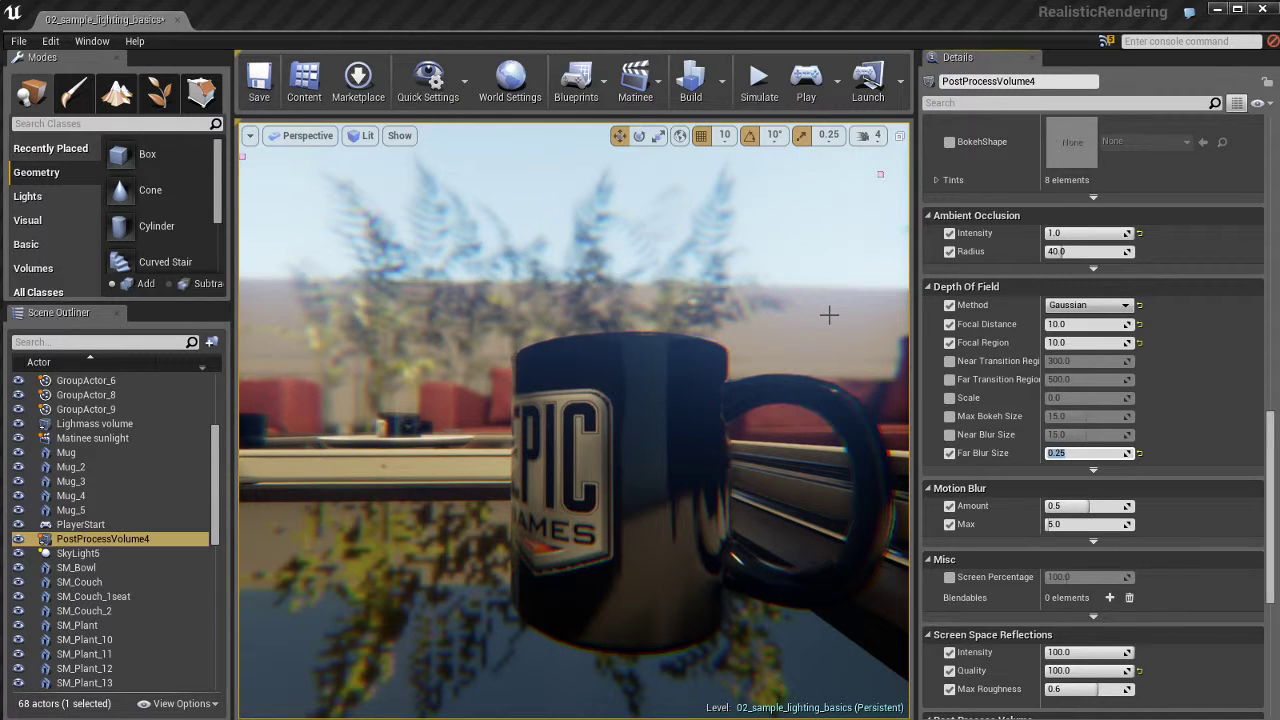
Set the depth of field Focal Region to 25 and the Focal Distance to 100
left_click(1107, 344)
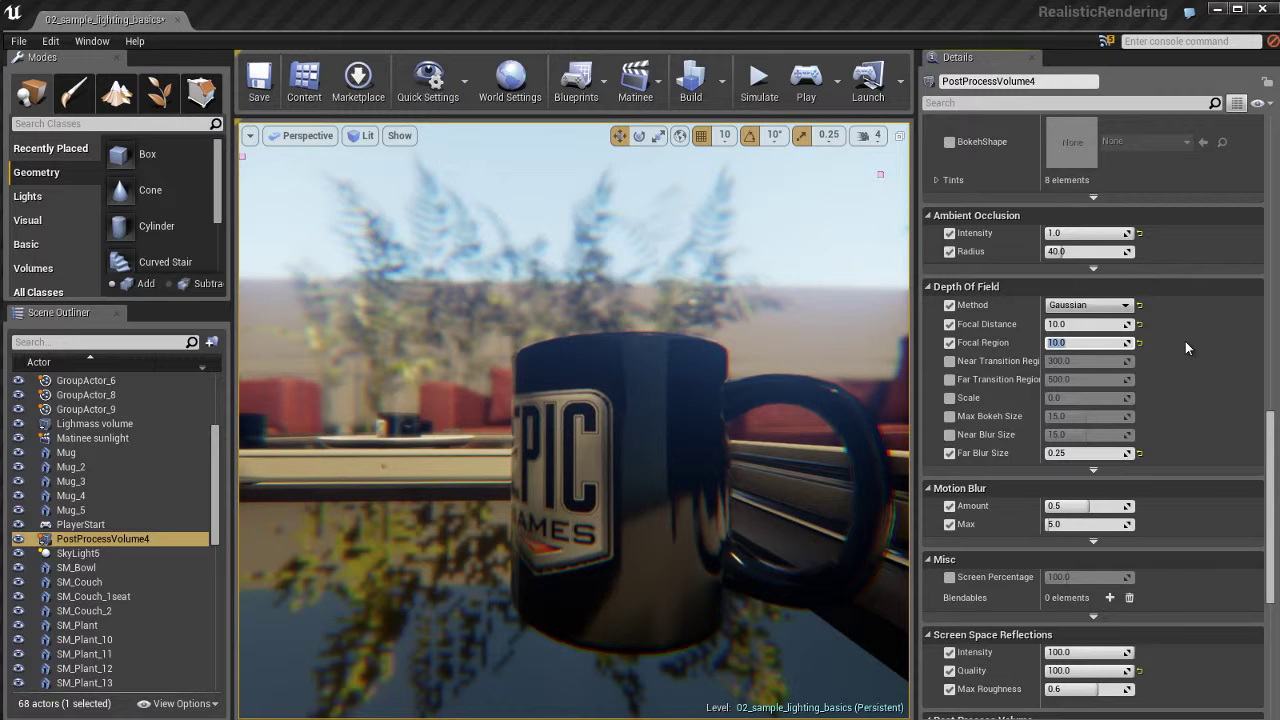
type("5")
key("Return")
left_click(1076, 328)
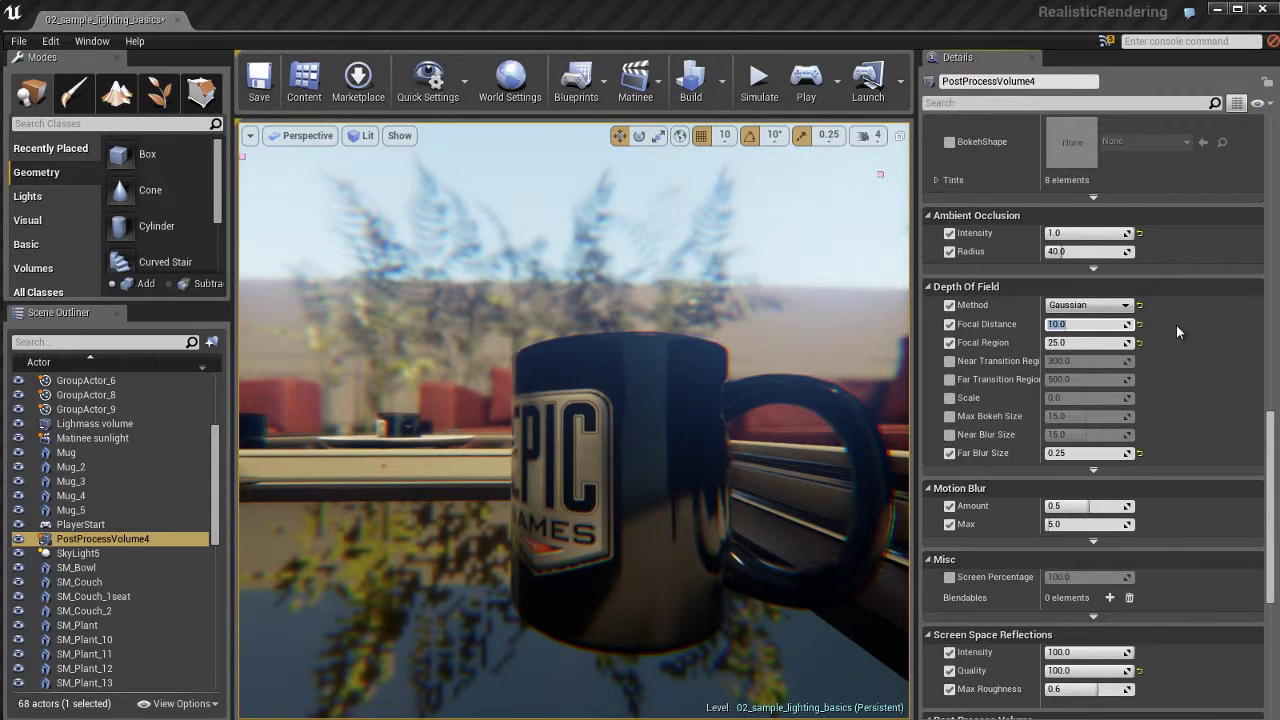
type("100")
key("Return")
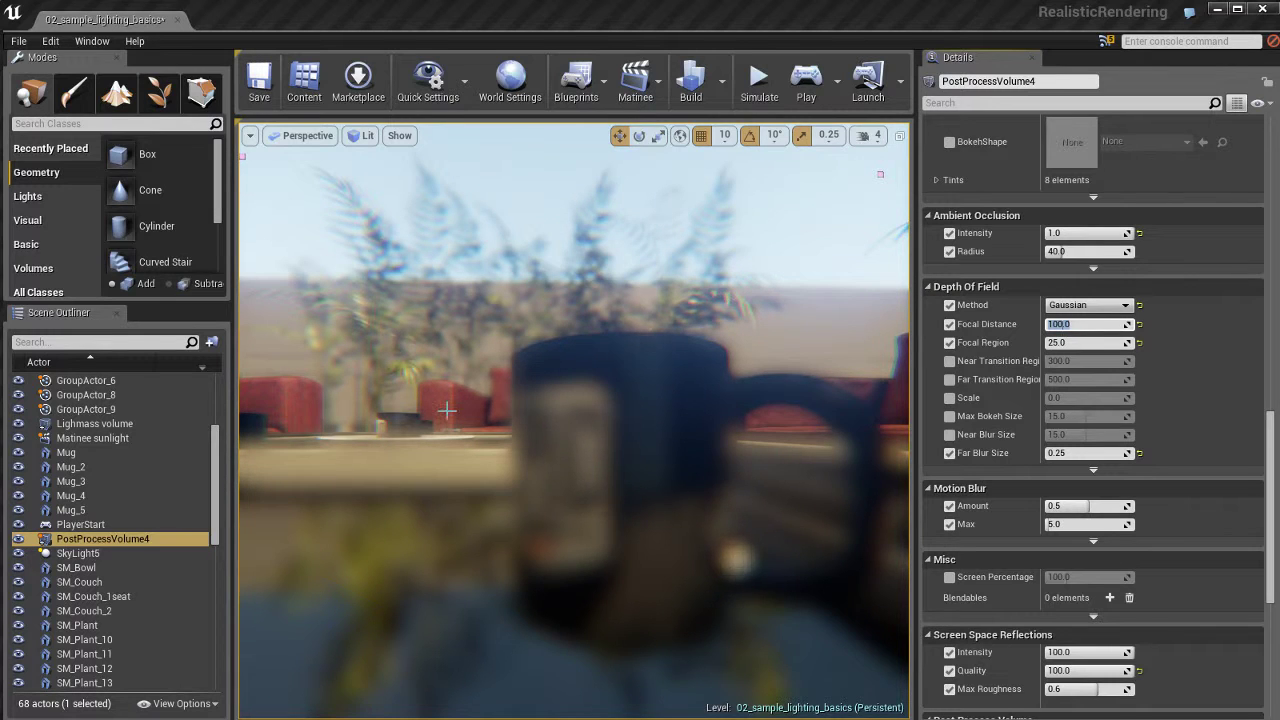
Widen the depth of field Focal Region to 100 and then to 500 to compare how much background is in focus
left_click(1088, 342)
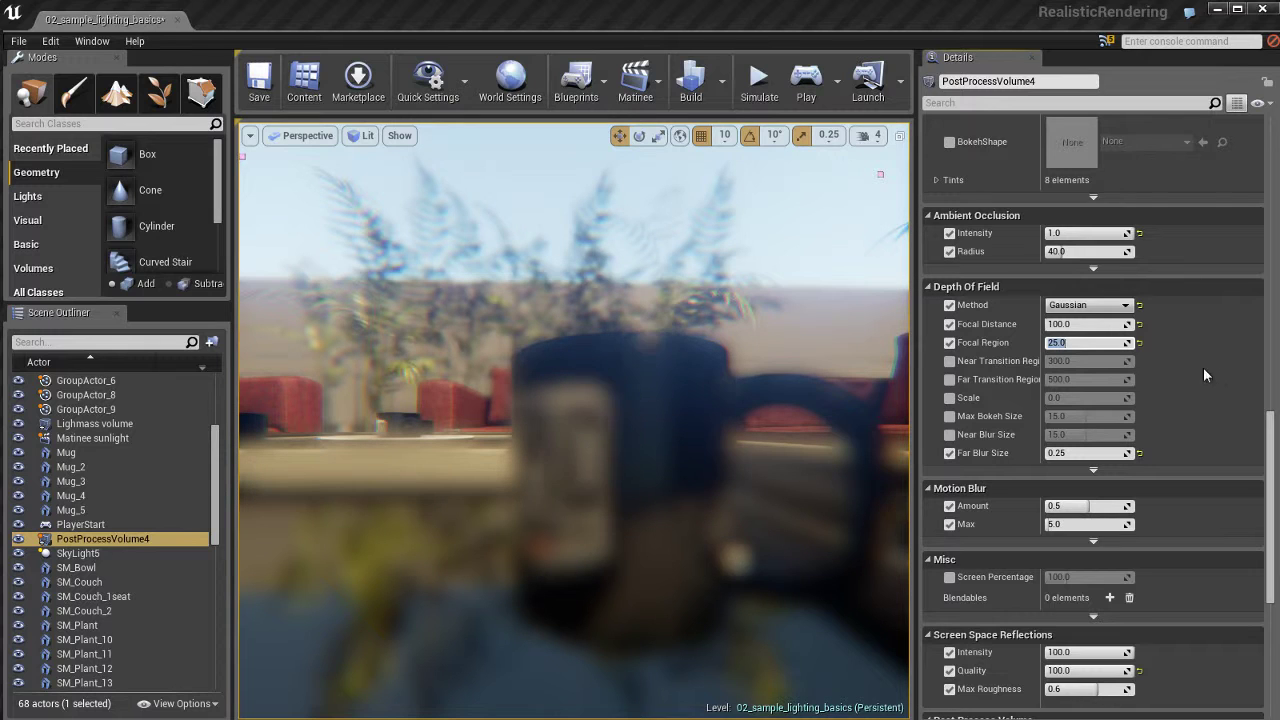
type("100")
key("Return")
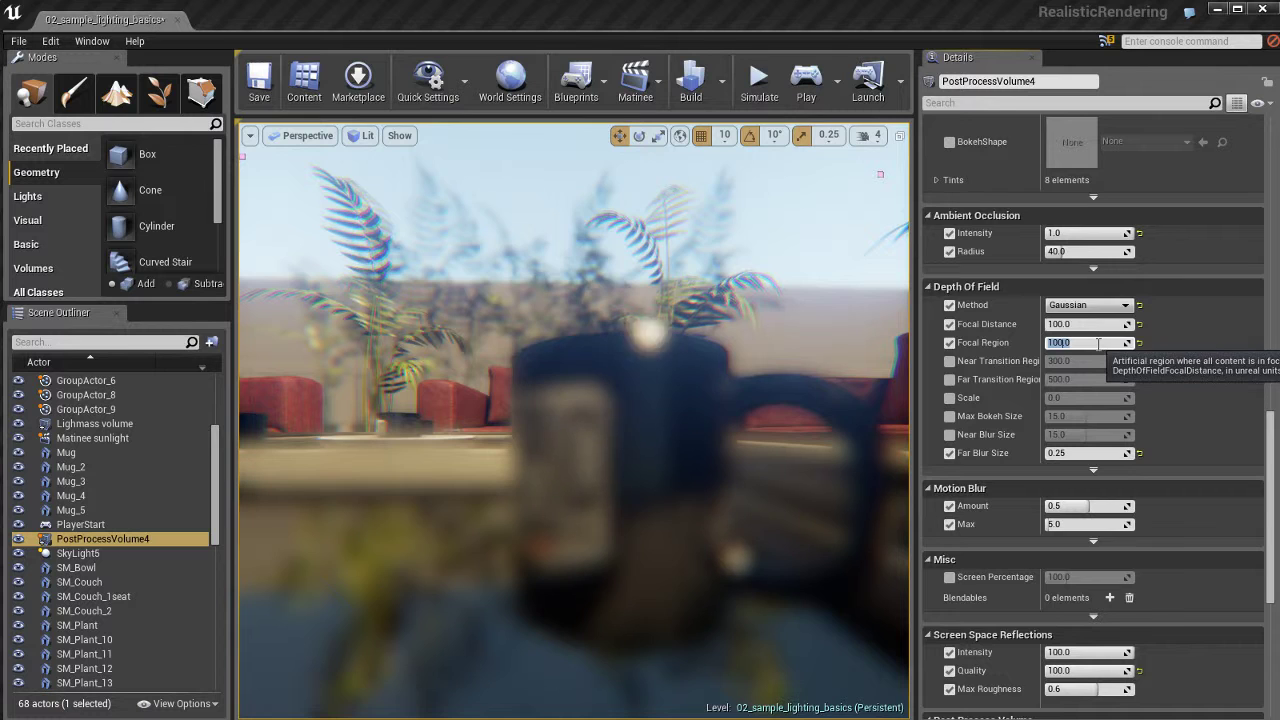
type("500")
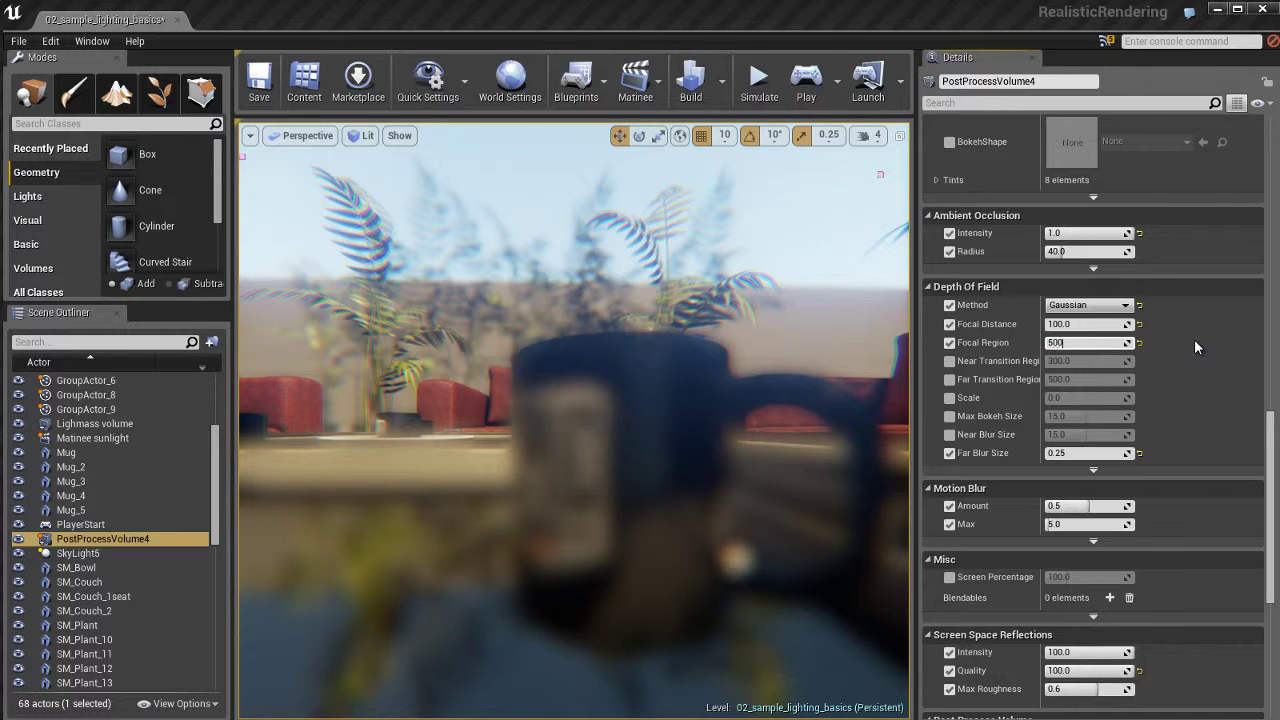
key("Return")
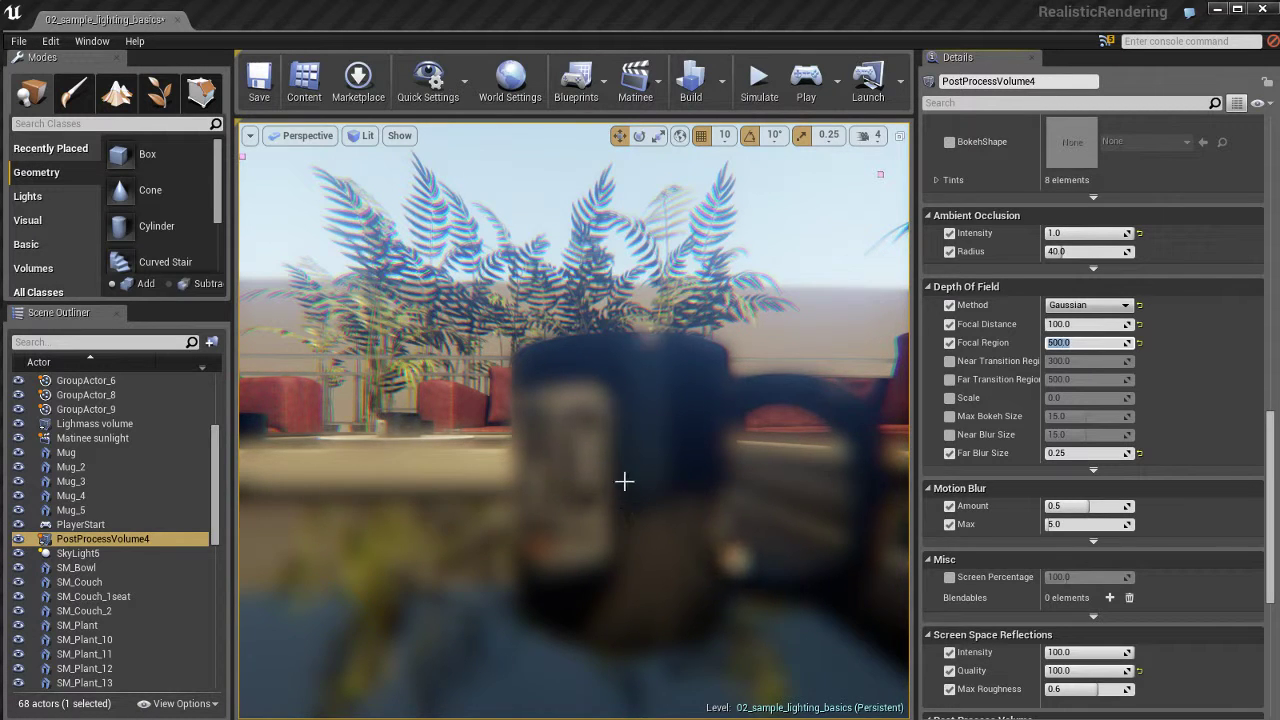
Set the depth of field Focal Region to 100
left_click(1097, 325)
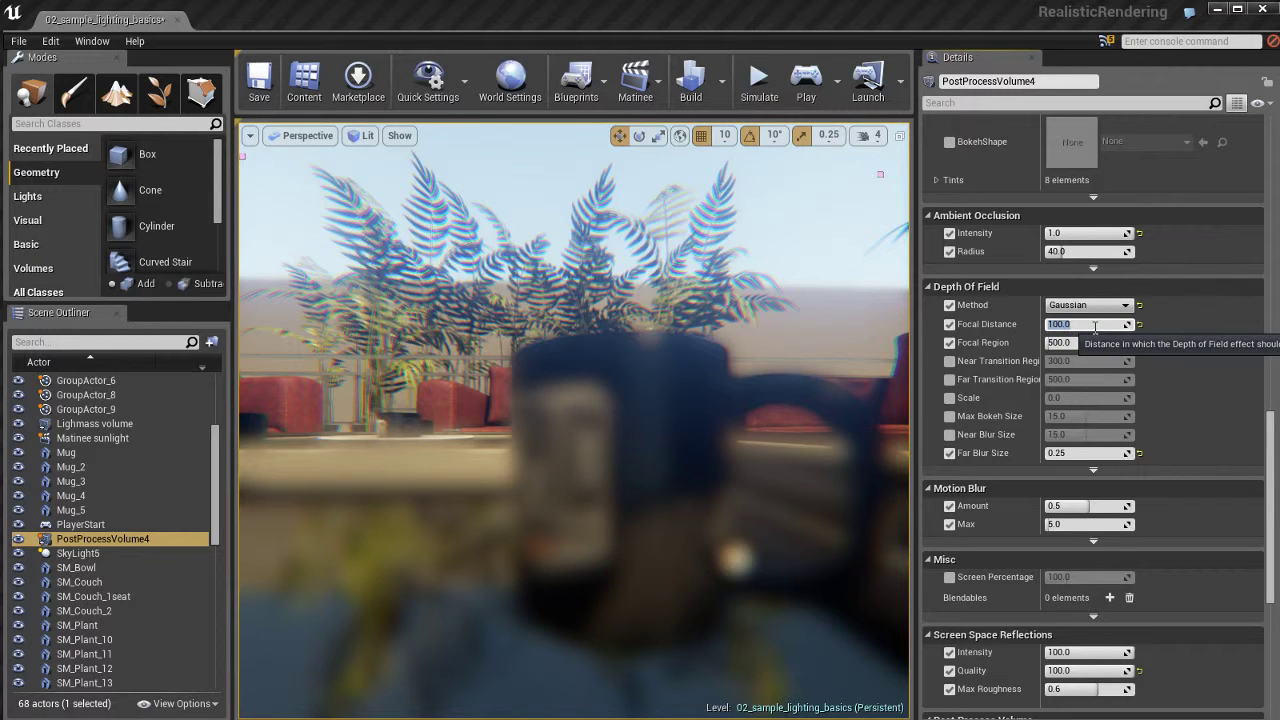
left_click(1095, 343)
type("1")
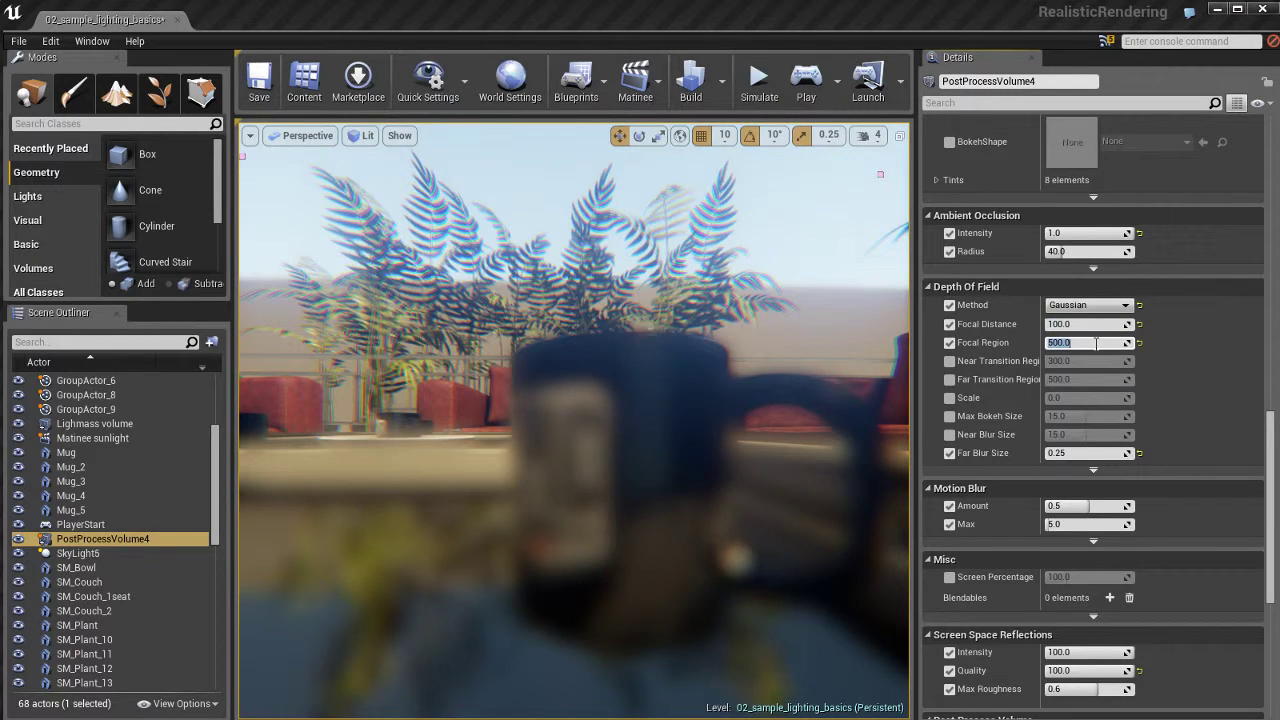
type("00")
key("Return")
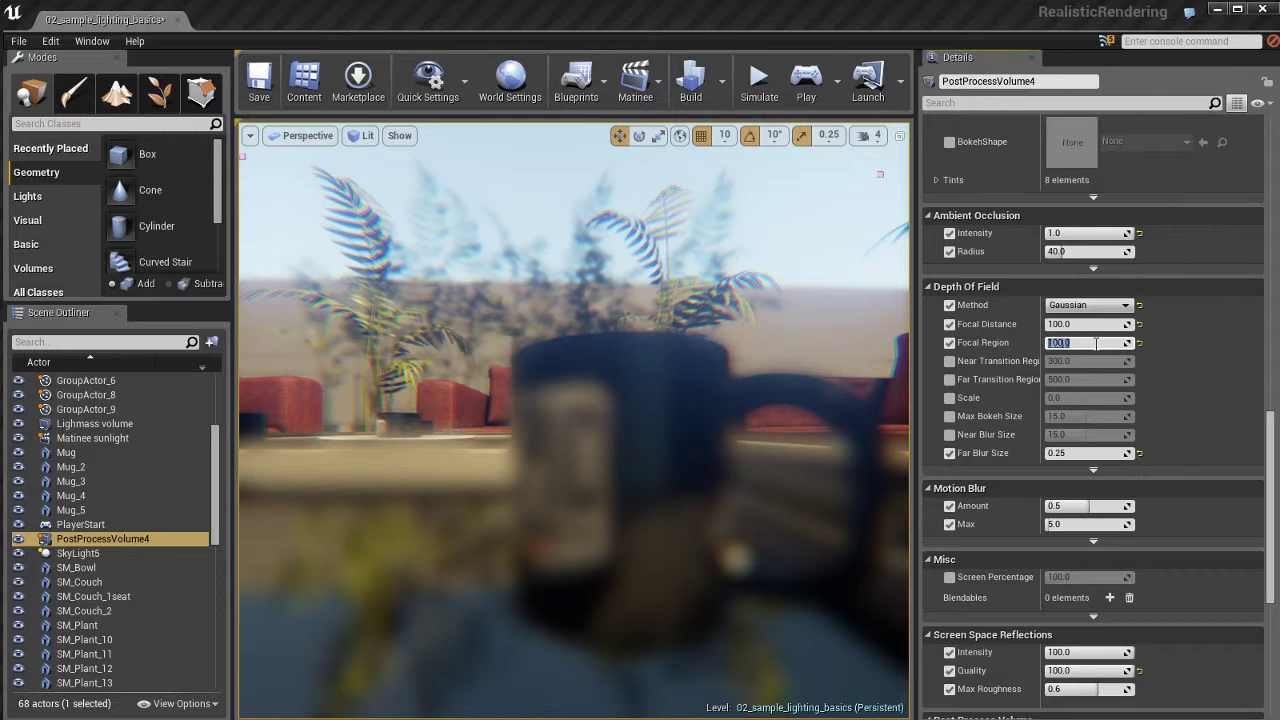
Bring the focus onto the mug by lowering the Focal Distance to 10 and then to 5
left_click(1090, 325)
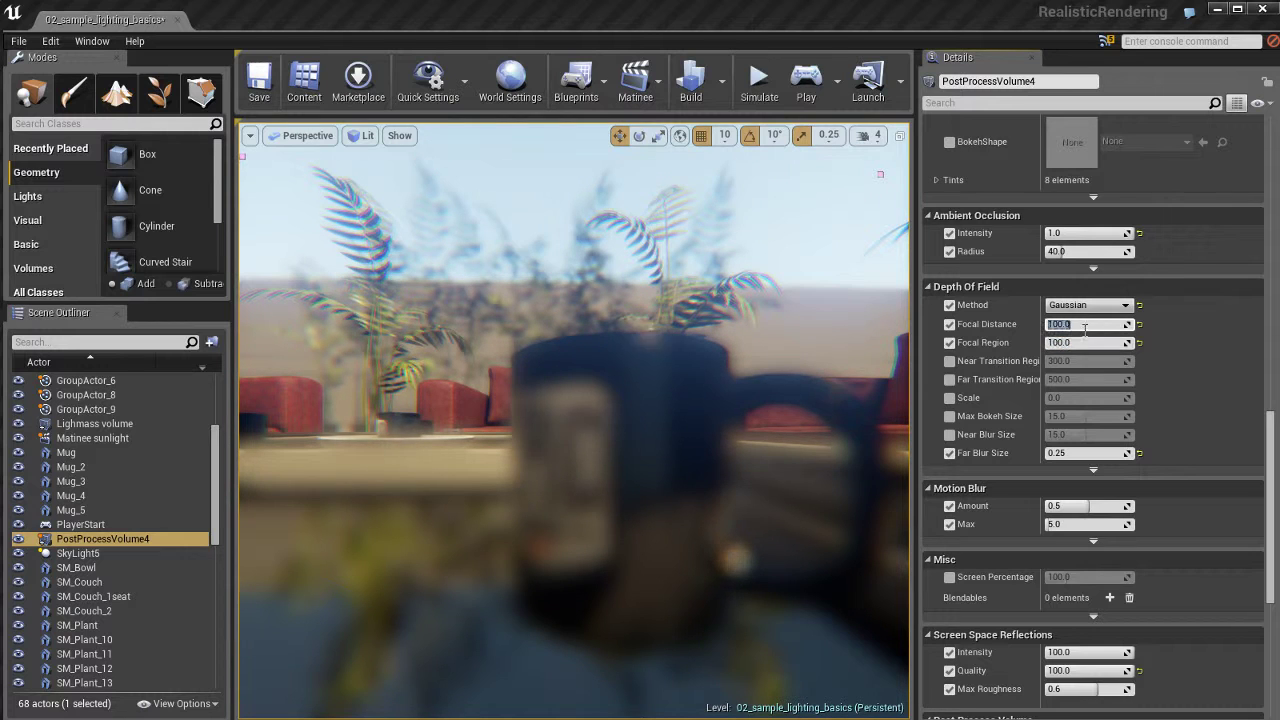
type("10")
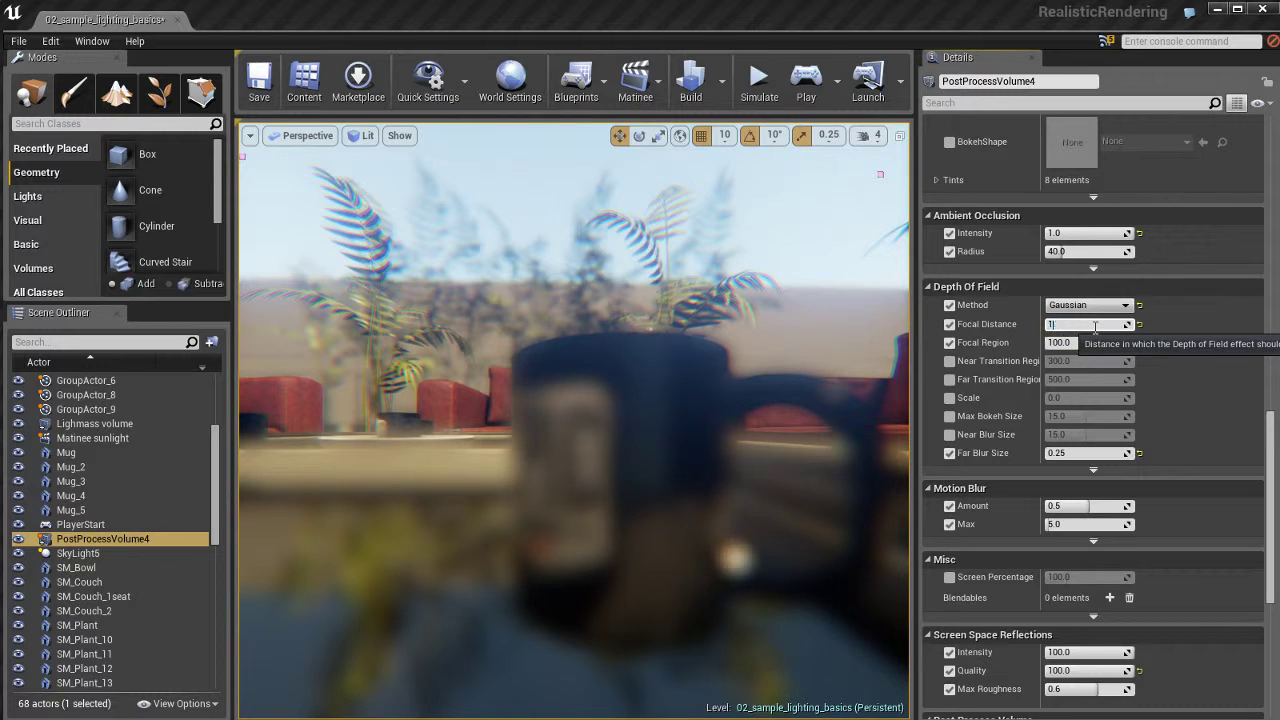
key("Return")
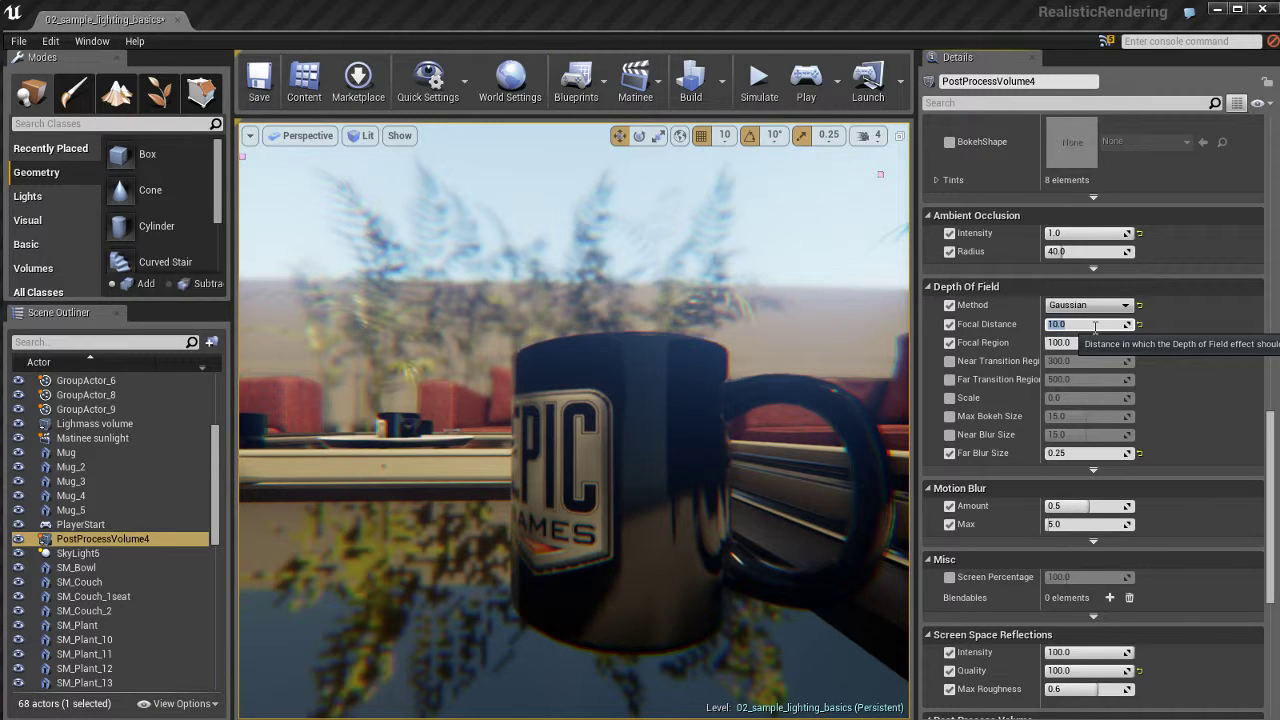
type("5")
type("10")
key("Return")
type("5")
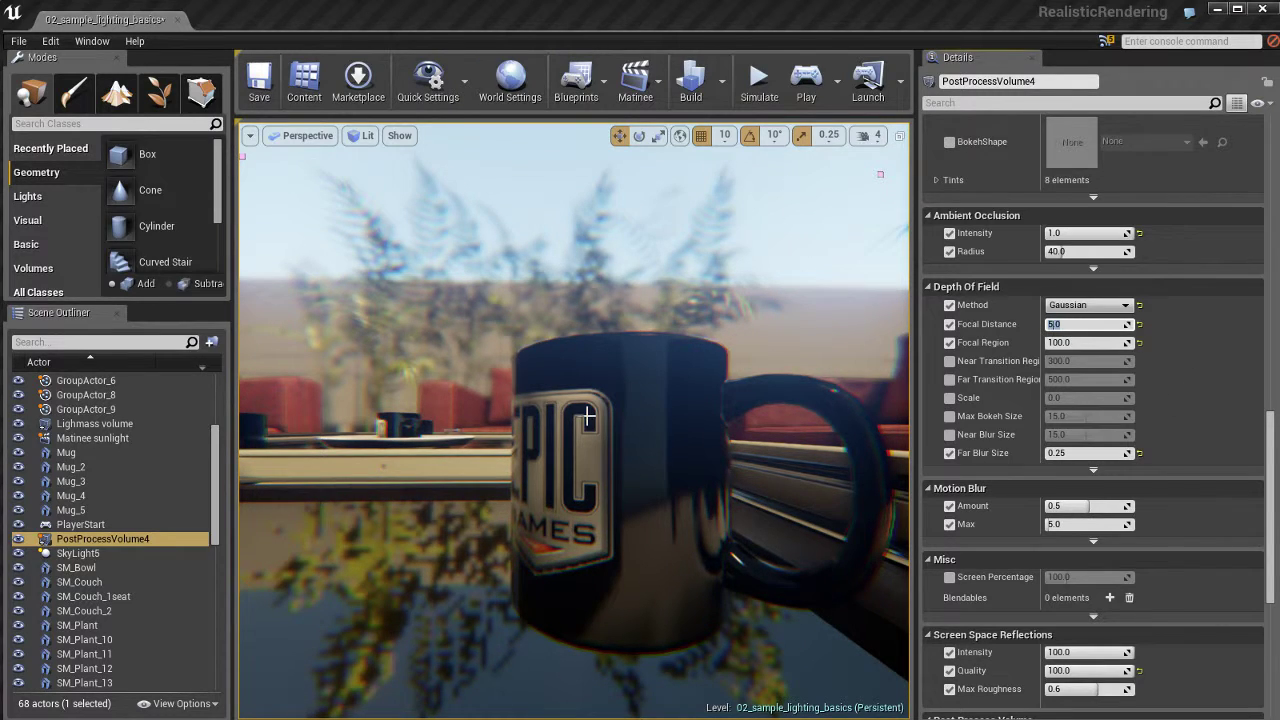
Examine the Gaussian depth of field on the red couches from close up and across the seating area
right_click_drag(589, 458, 766, 431)
key("w")
key("w")
key("d")
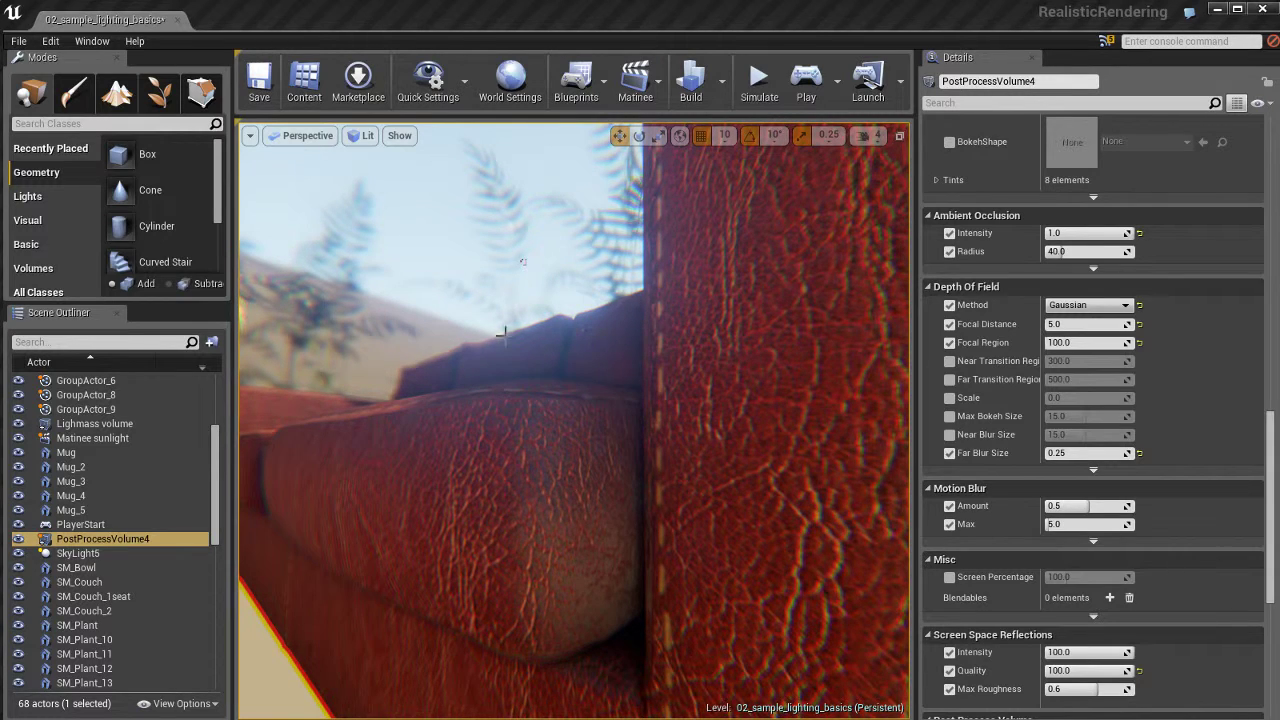
right_click_drag(676, 384, 575, 384)
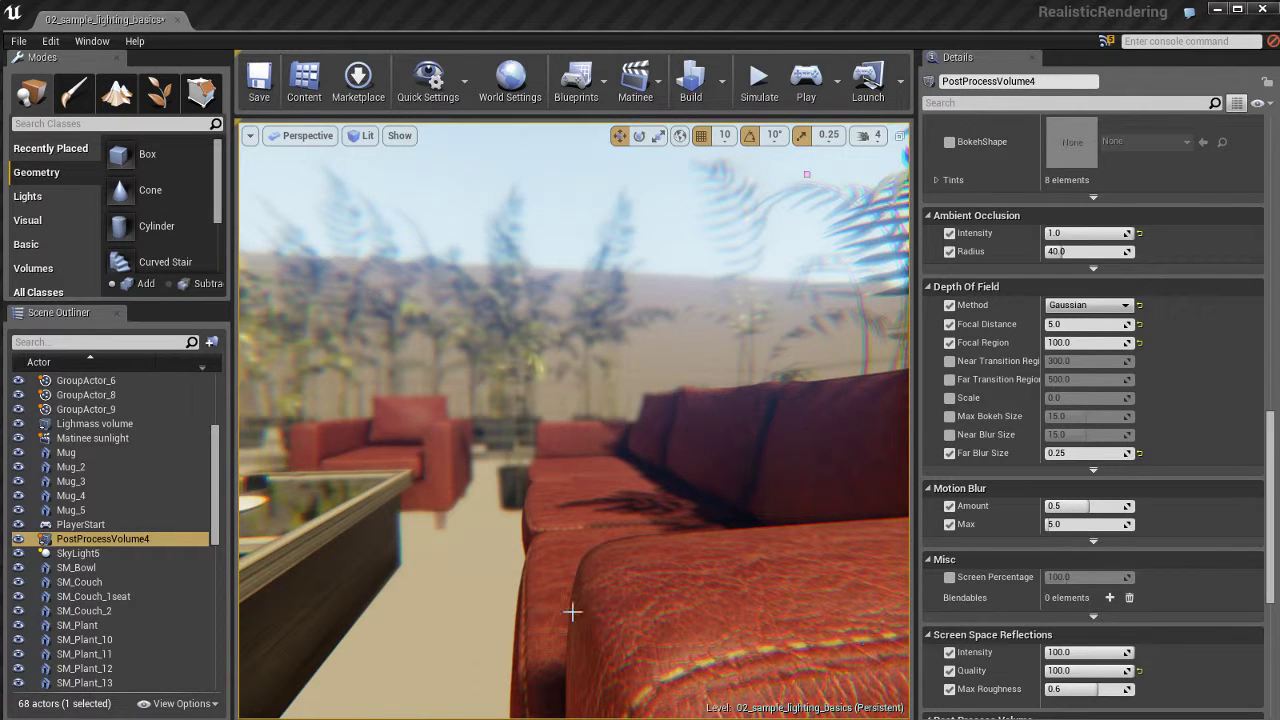
right_click_drag(592, 488, 584, 488)
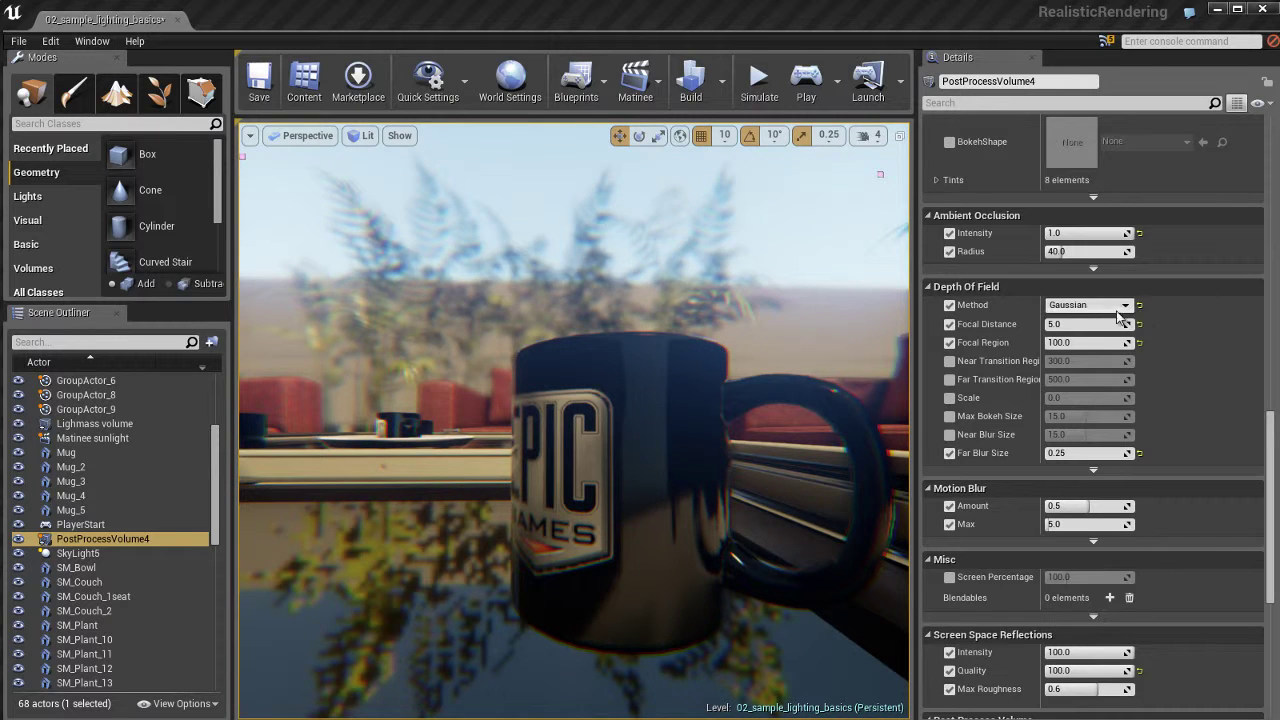
Switch the depth of field method to BokehDOF and enable the Scale override with a value of 2
left_click(1100, 306)
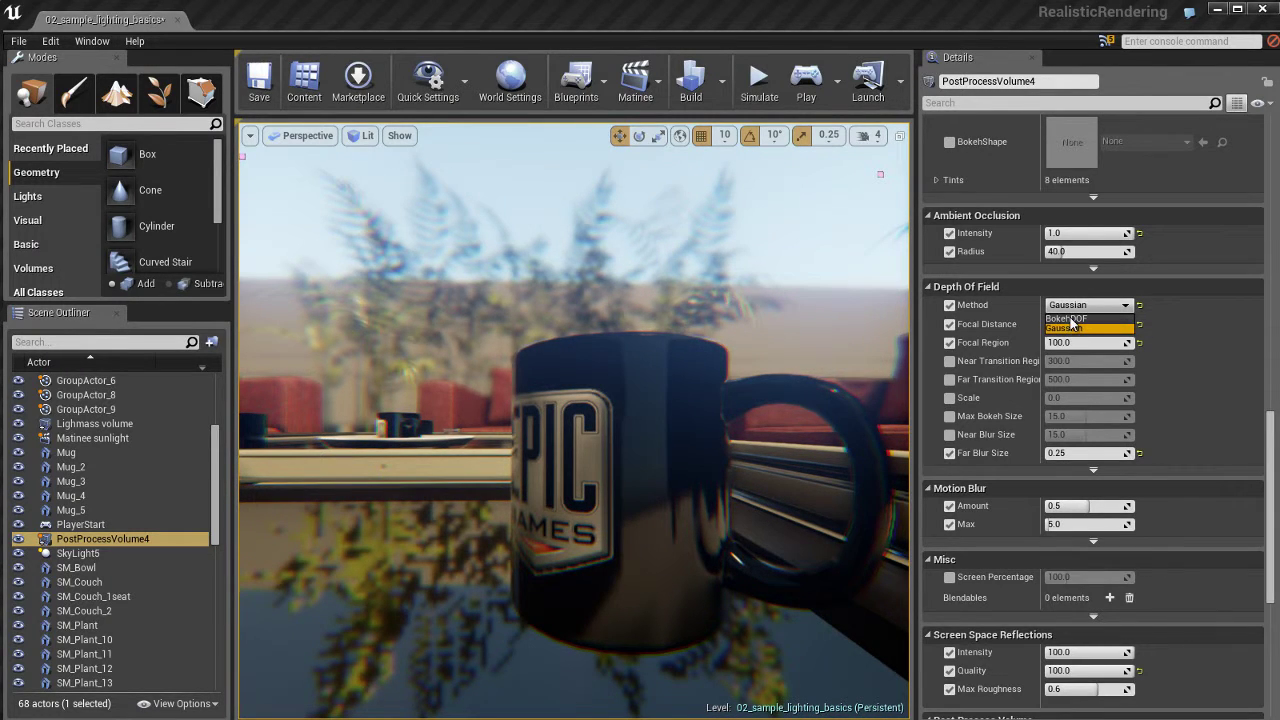
left_click(1066, 318)
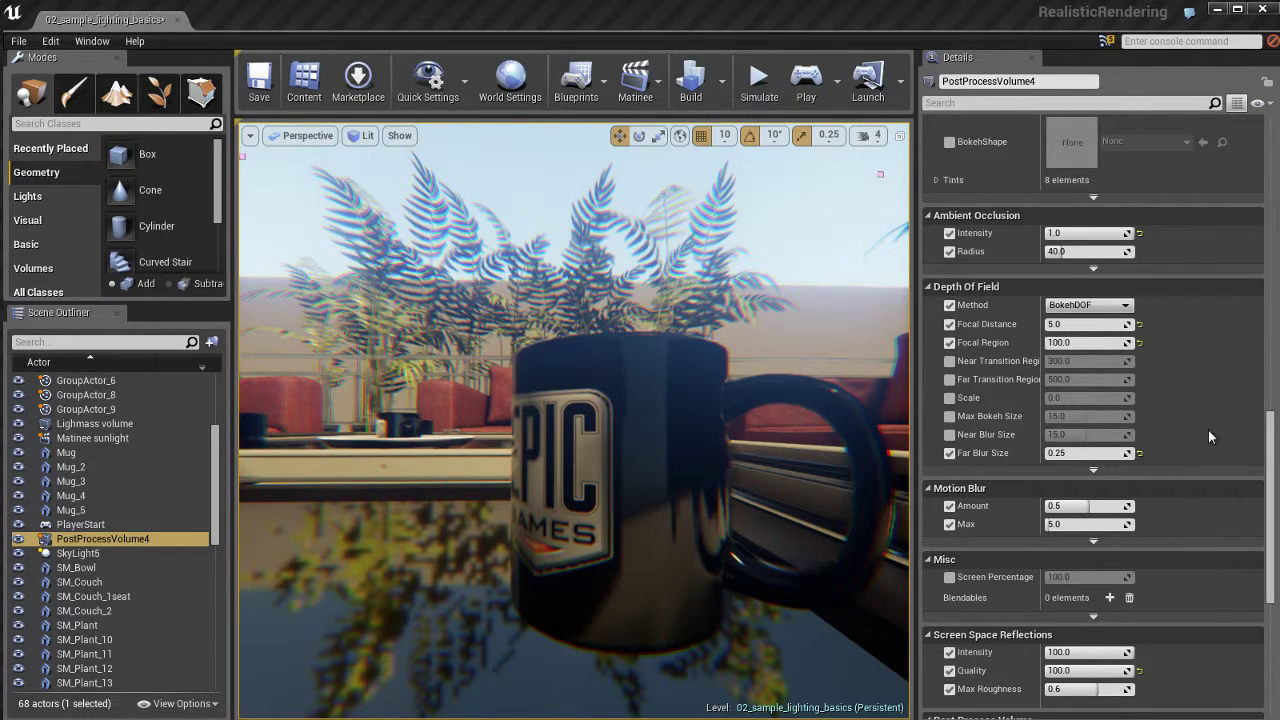
left_click(949, 398)
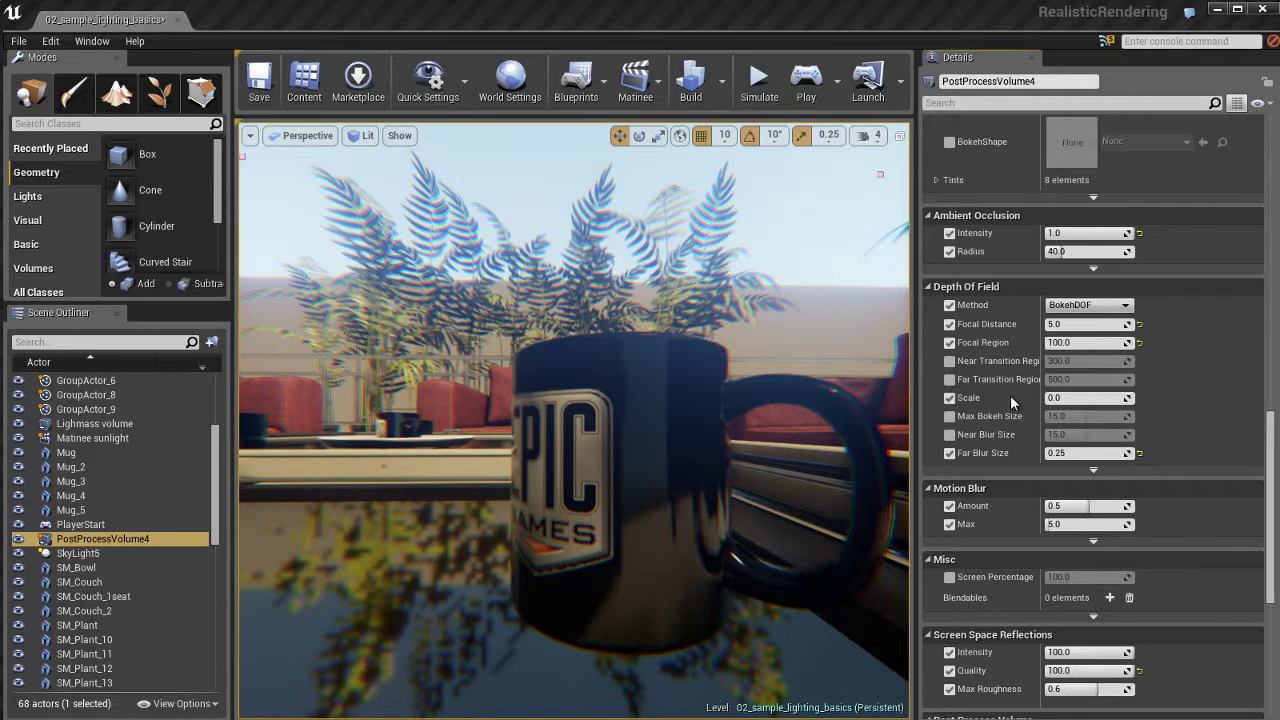
left_click(1094, 399)
type("2")
key("Return")
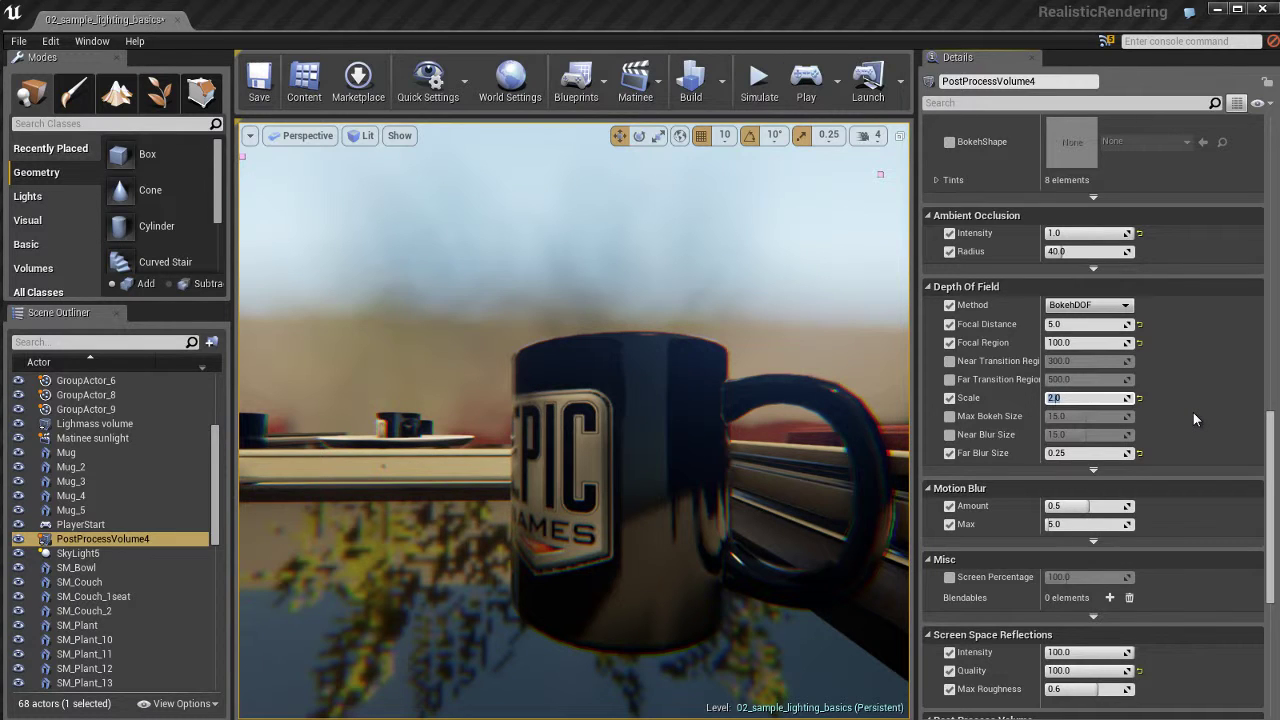
Try bokeh depth of field Scale values of 1, 0.1 and 0.25
type("1")
key("Return")
type("0.1")
key("Return")
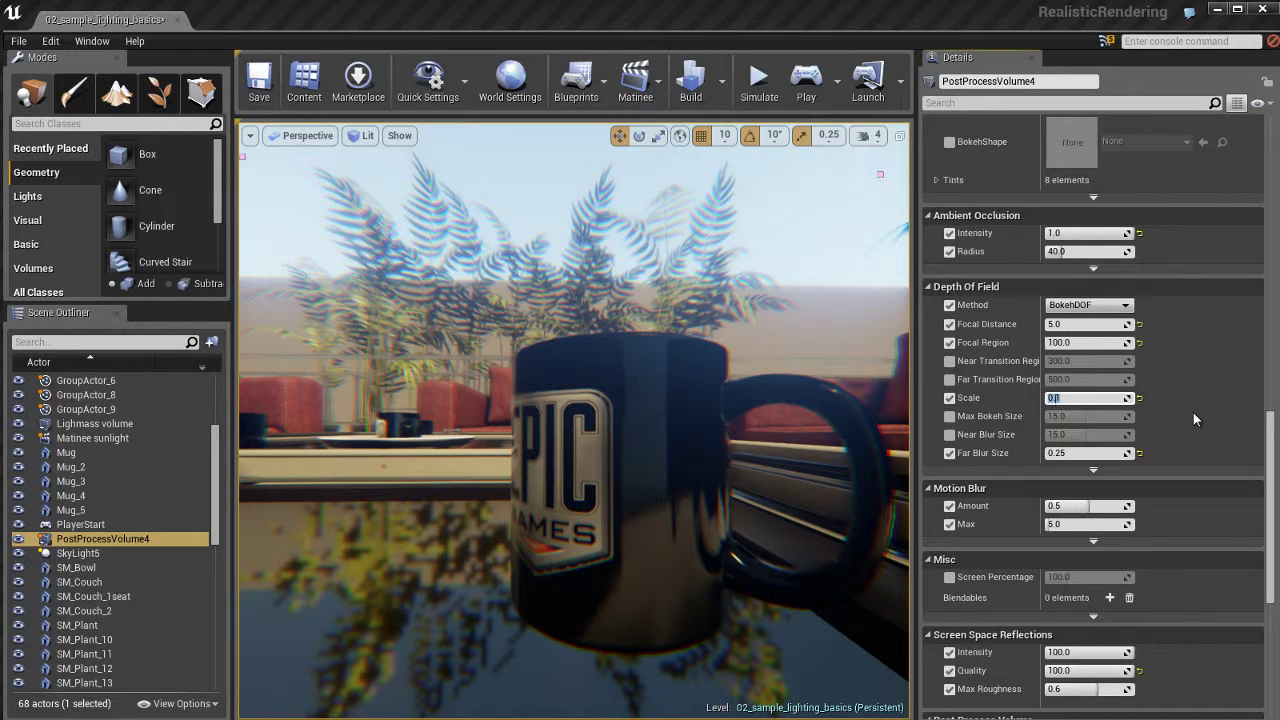
type("0.25")
key("Return")
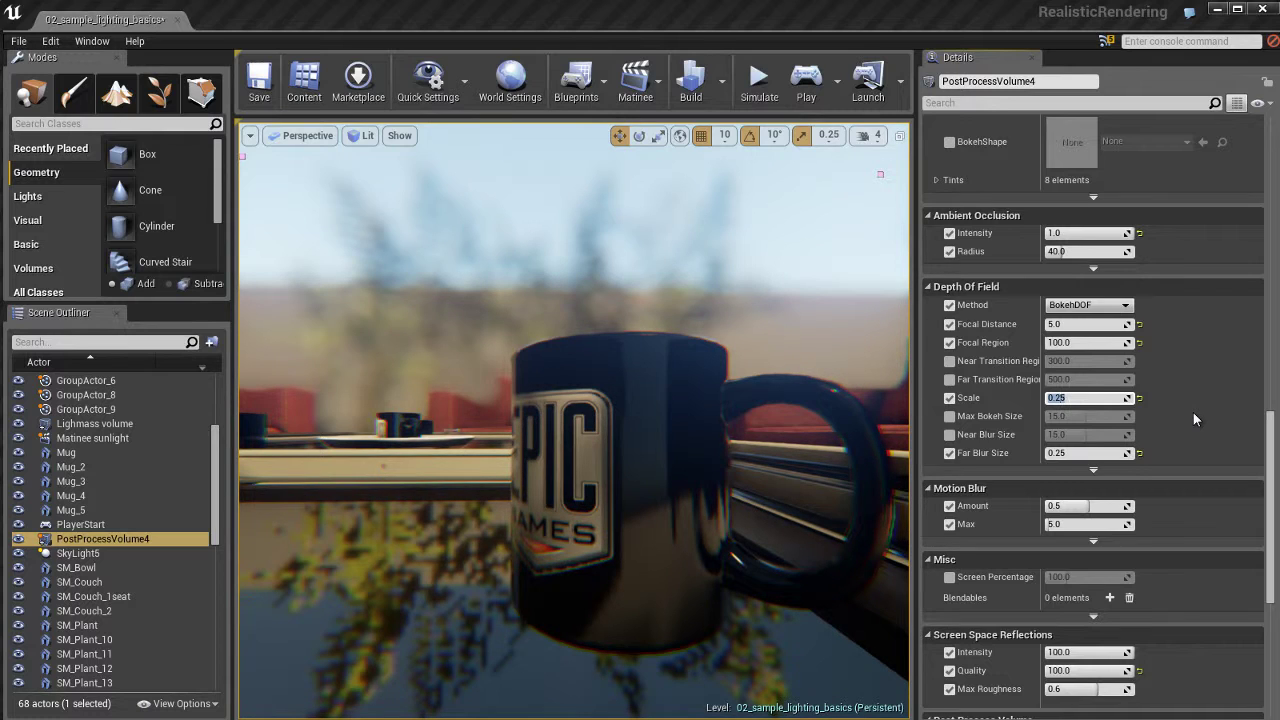
Compare the background blur at Scale values of 0.1 and 0.15, returning to 0.1
key("BackSpace")
key("Return")
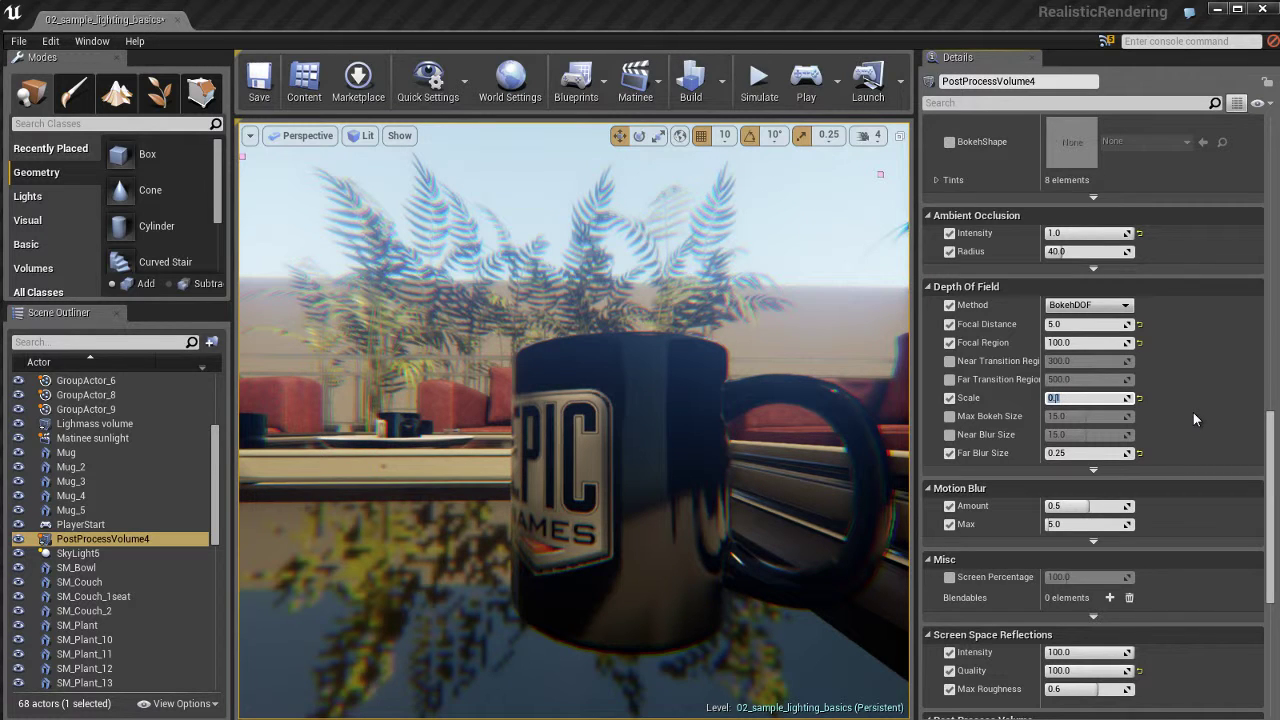
type("0.15")
key("Return")
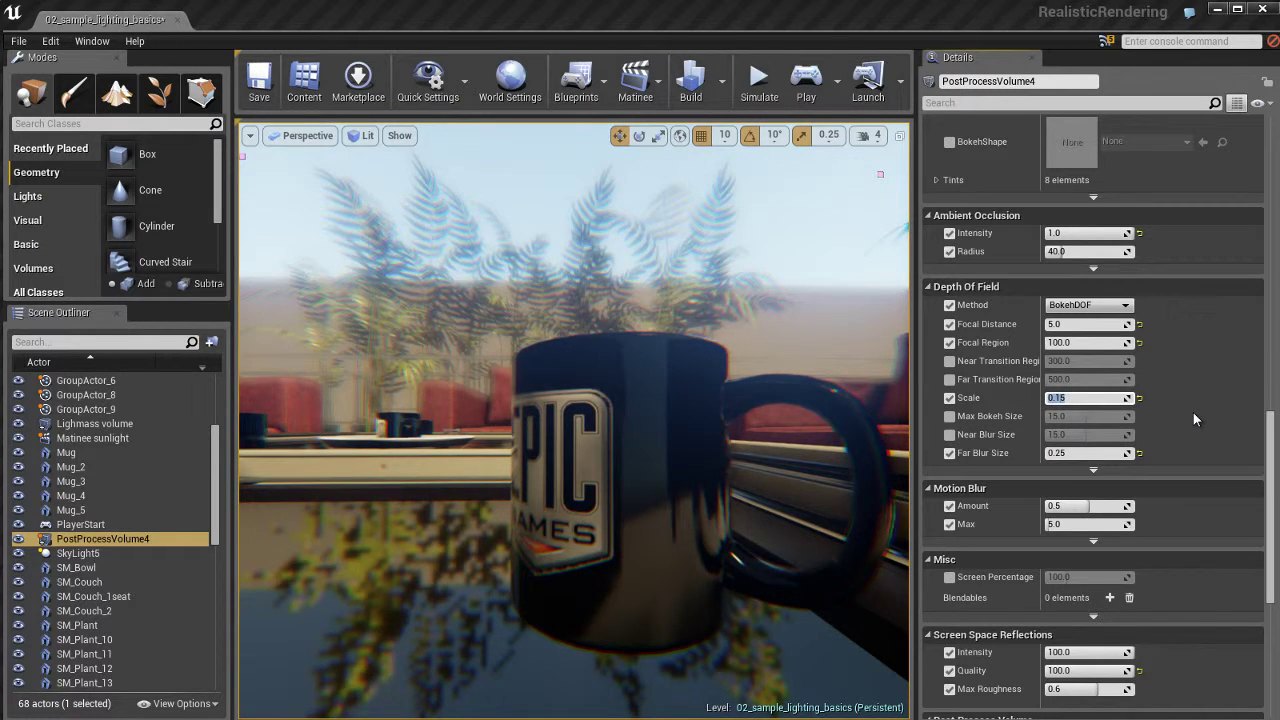
type("0.1")
key("Return")
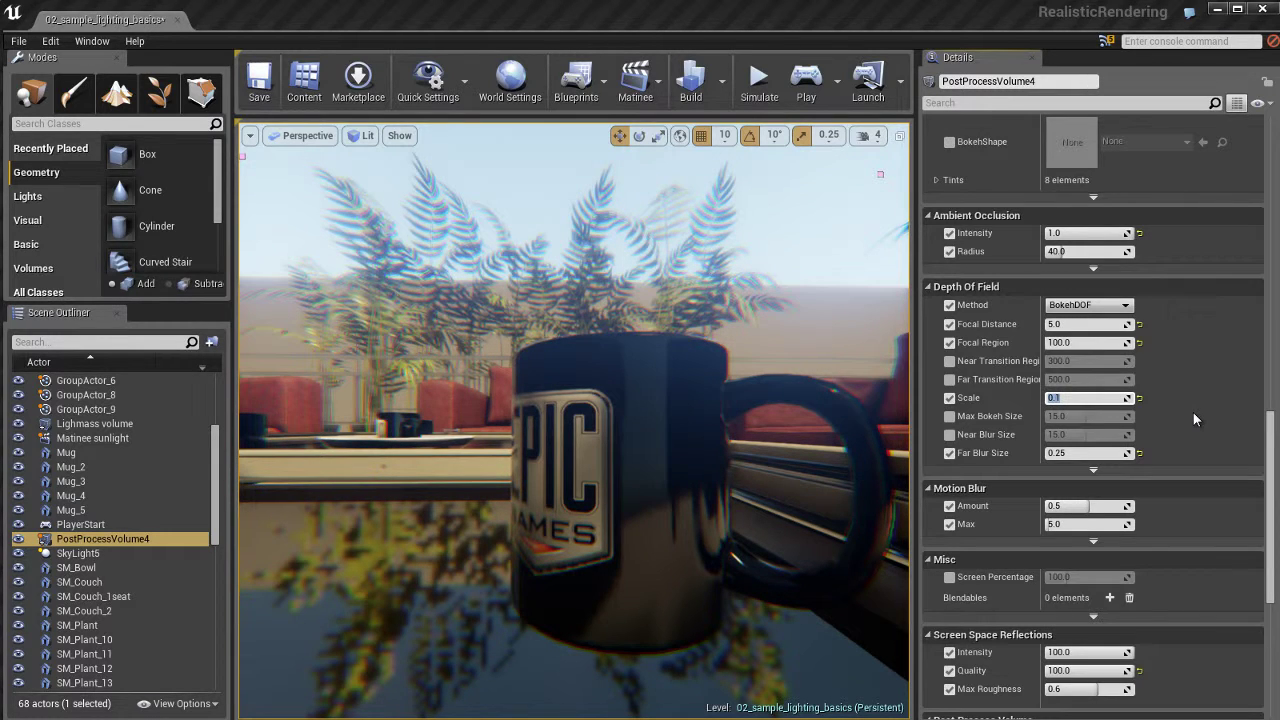
Step the bokeh Scale up through 0, 0.1, 0.15 and 0.2 to compare the background blur
type("0.0")
key("Return")
type("0.1")
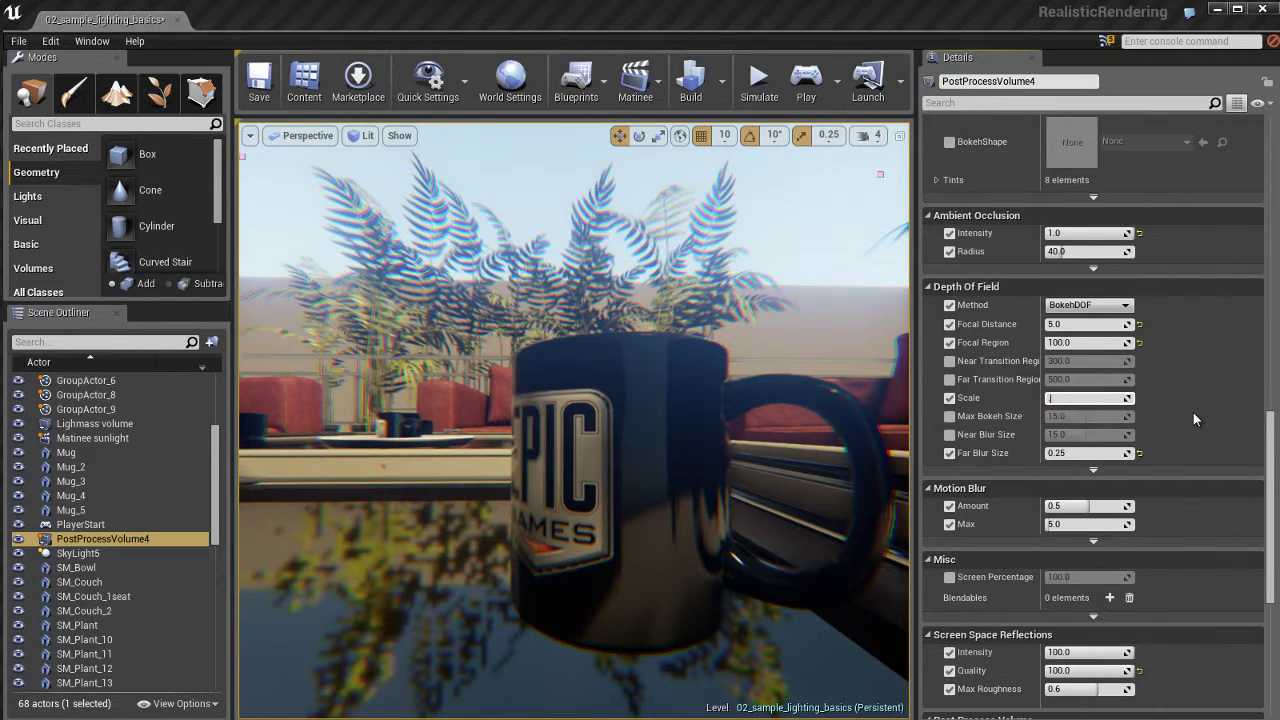
key("Return")
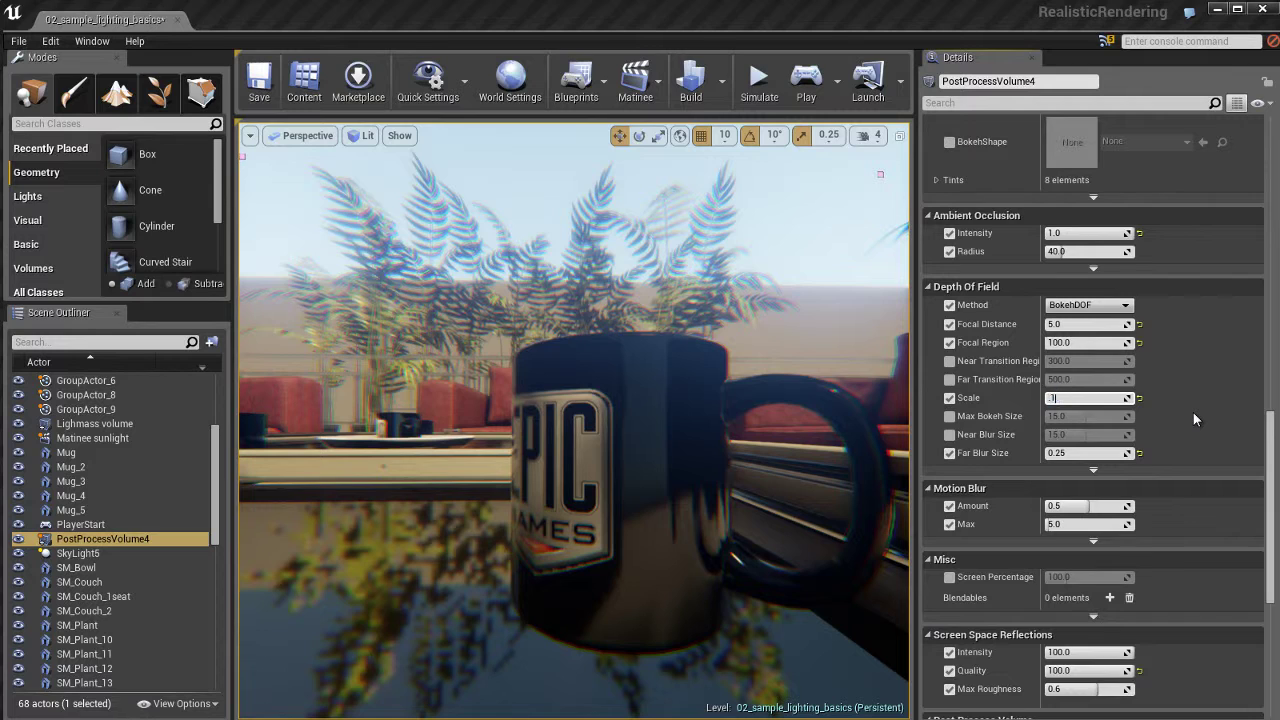
key("BackSpace")
type(".15")
key("Return")
type(".")
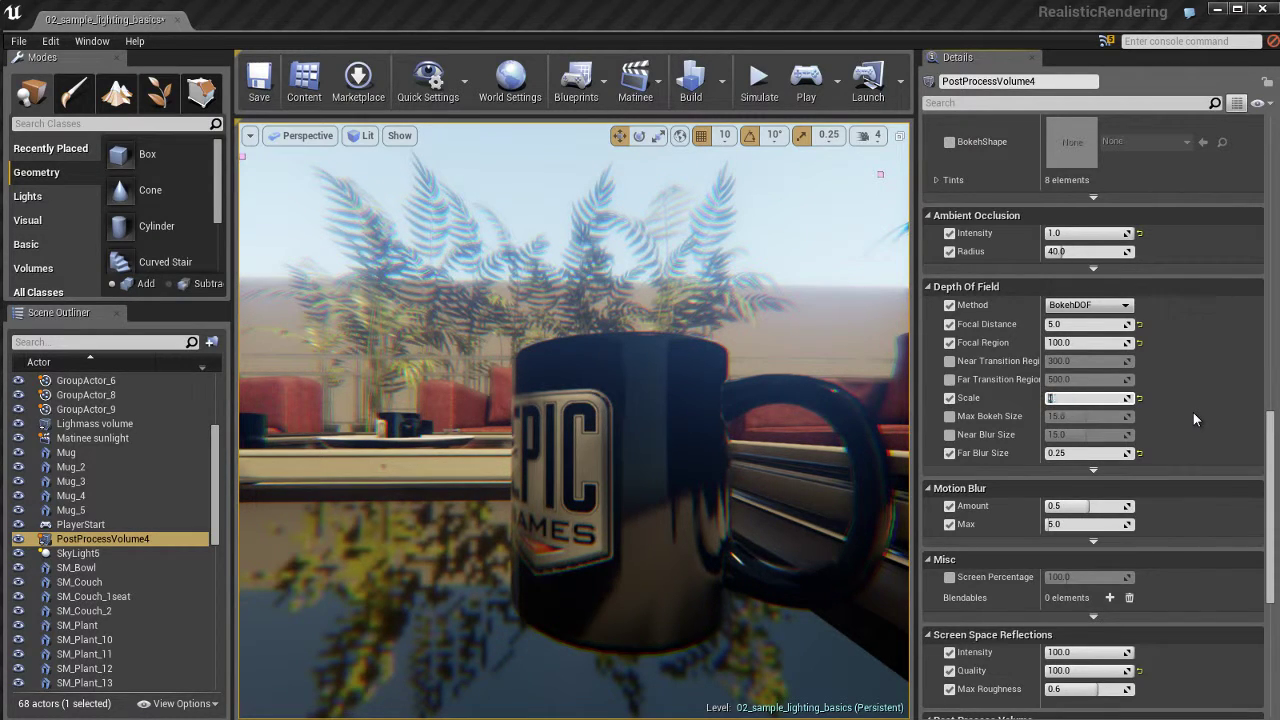
type("2")
key("Return")
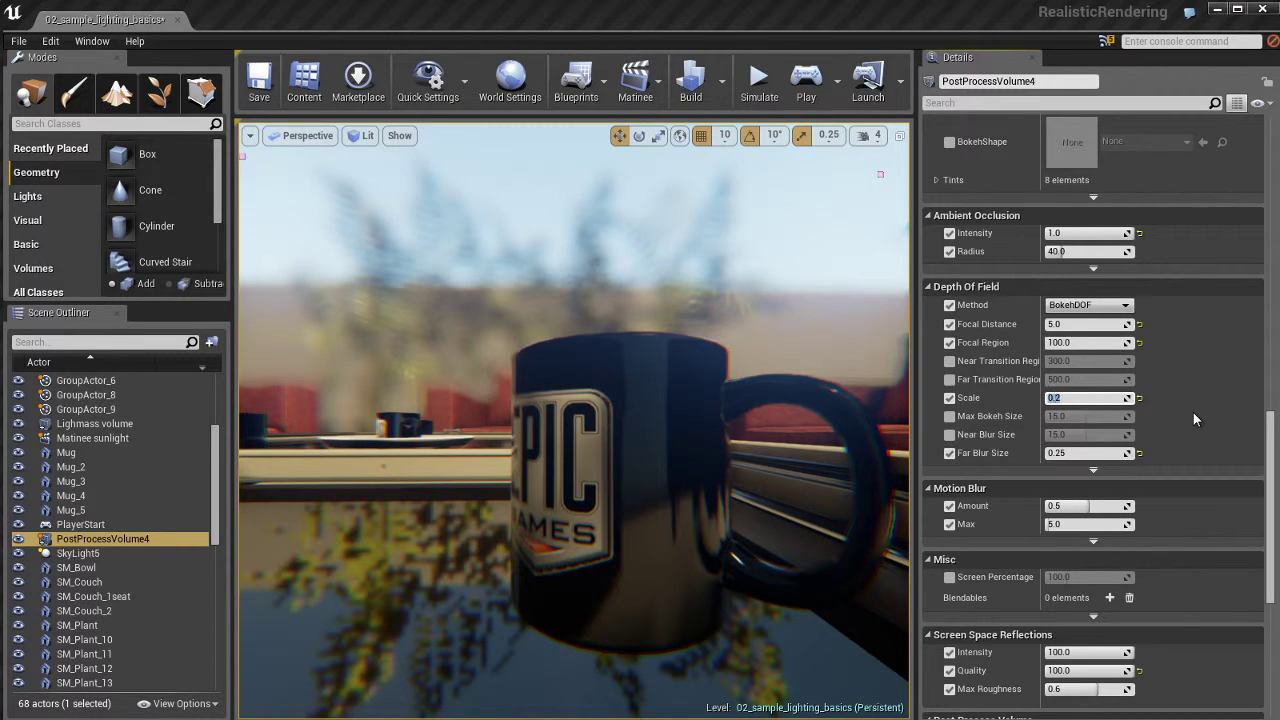
Try a Far Blur Size of 1 with the bokeh method, and restore it to 0.25
key("Tab")
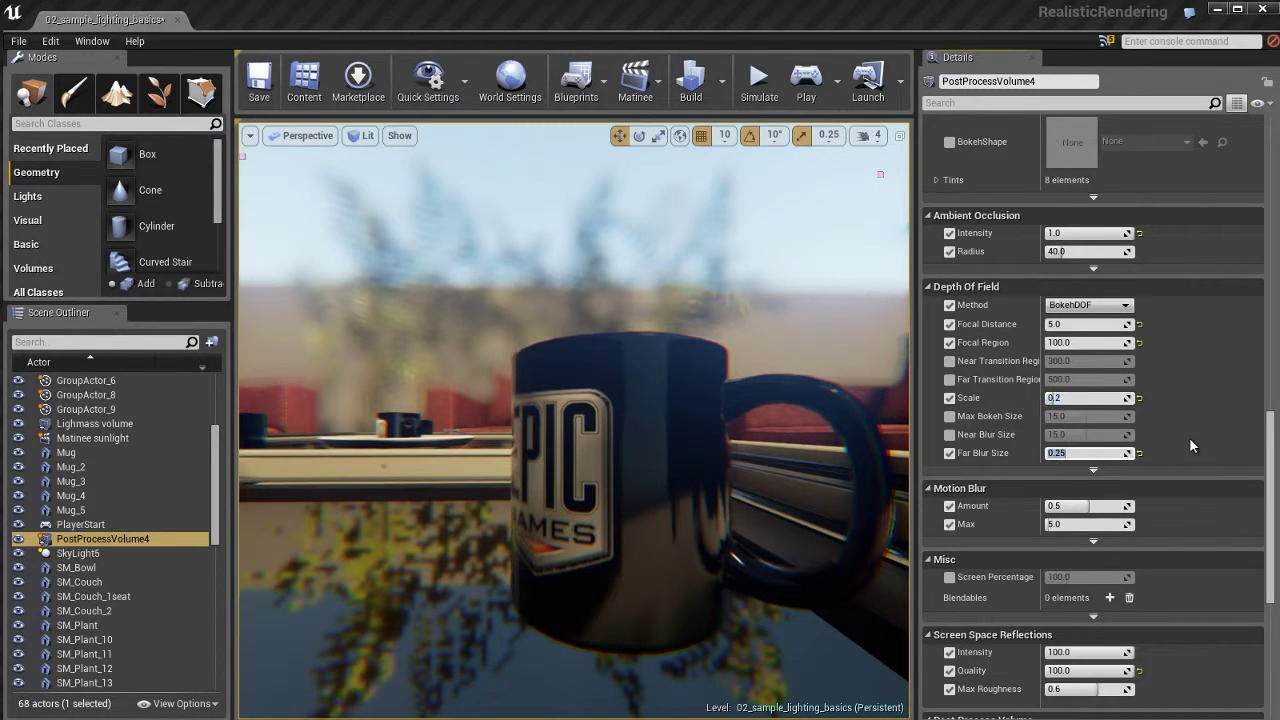
type("1")
key("Return")
type("0.25")
key("Return")
Set the bokeh depth of field Scale to 0.15
key("shift+Tab")
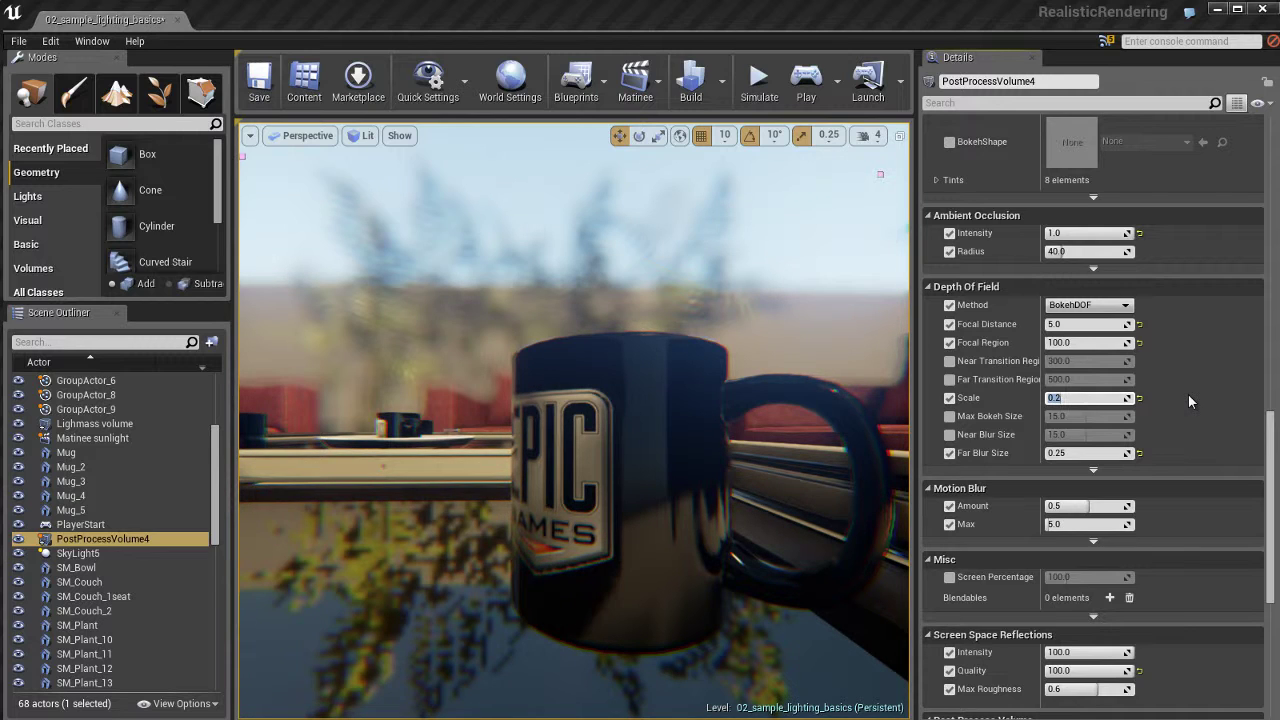
key("BackSpace")
type("0.15")
key("Return")
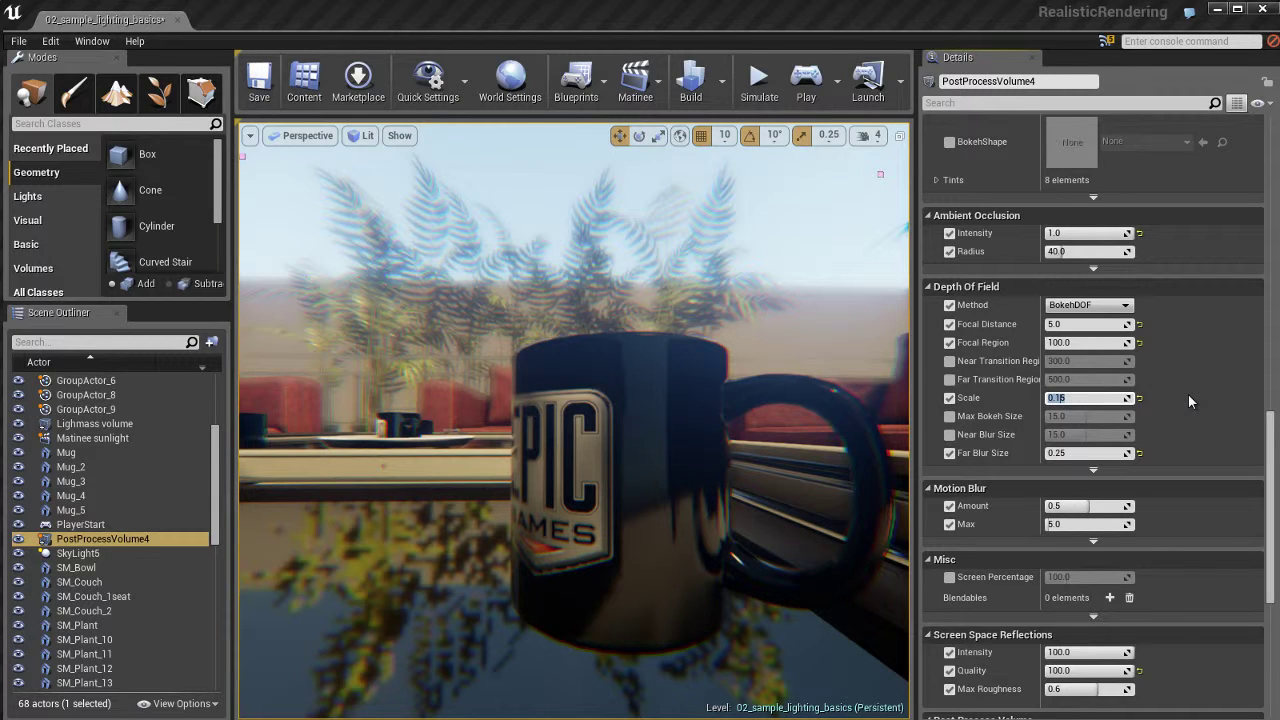